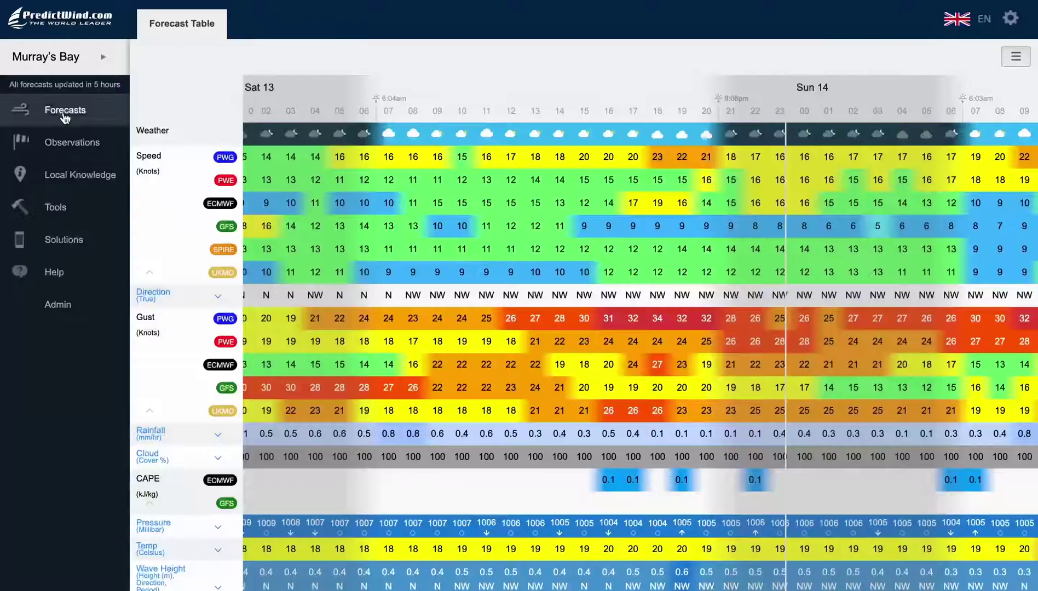
Open Weather Routing from the Tools menu and go to its routing preferences.
click(61, 208)
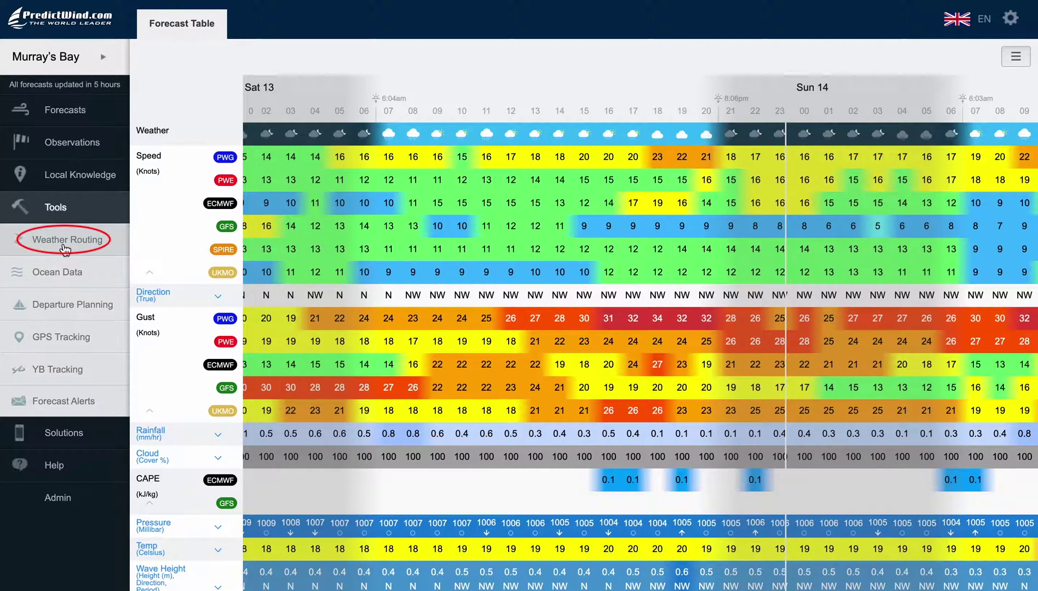
click(65, 248)
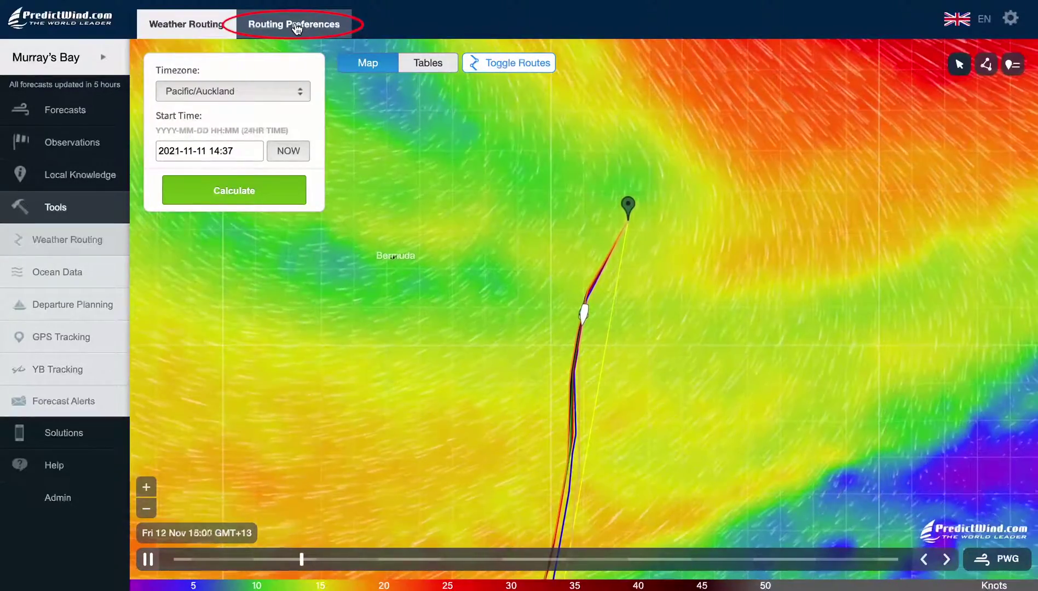
click(295, 28)
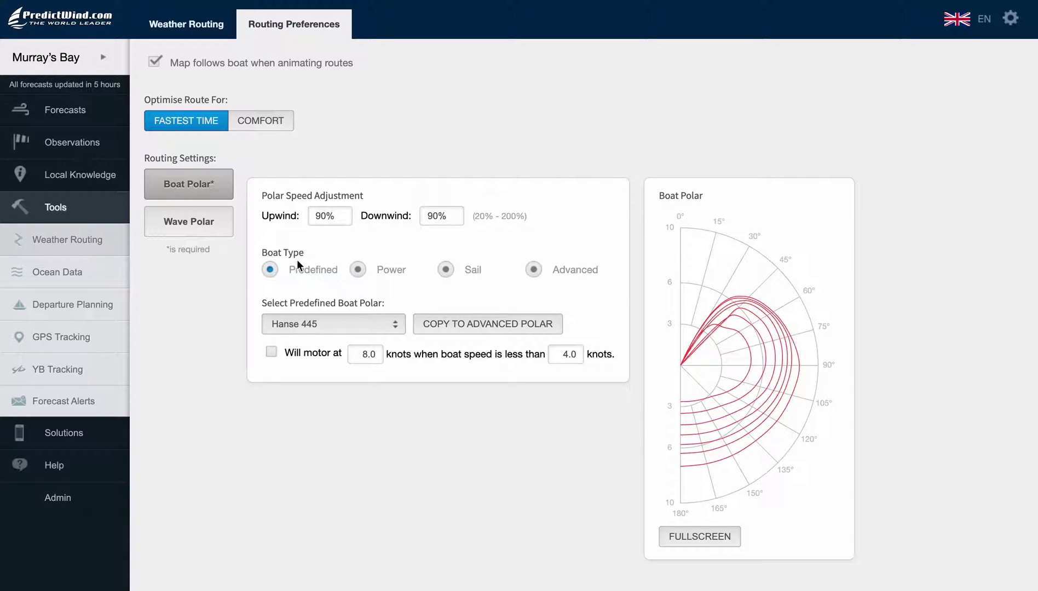
Keep Hanse 445 in the boat list, then switch boat type through Sail and Power to Advanced.
click(393, 326)
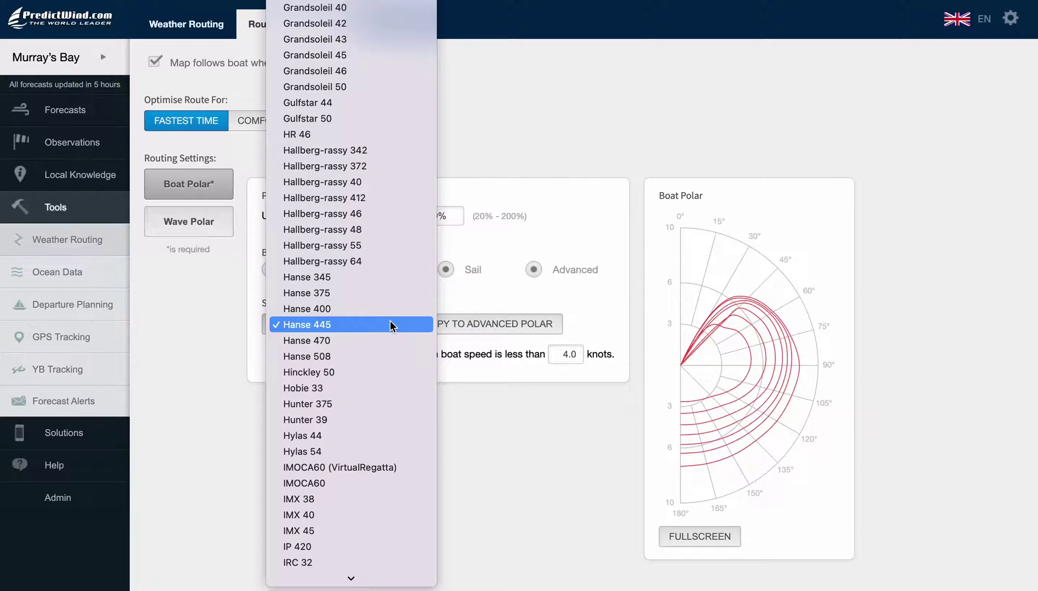
scroll(351, 92, up, 15)
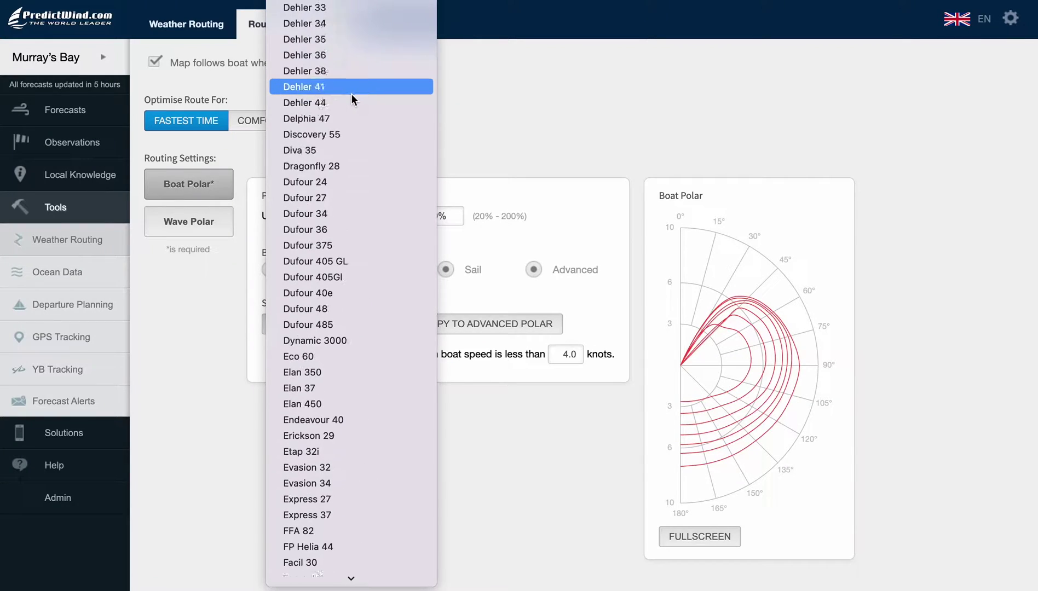
scroll(351, 93, down, 20)
click(494, 181)
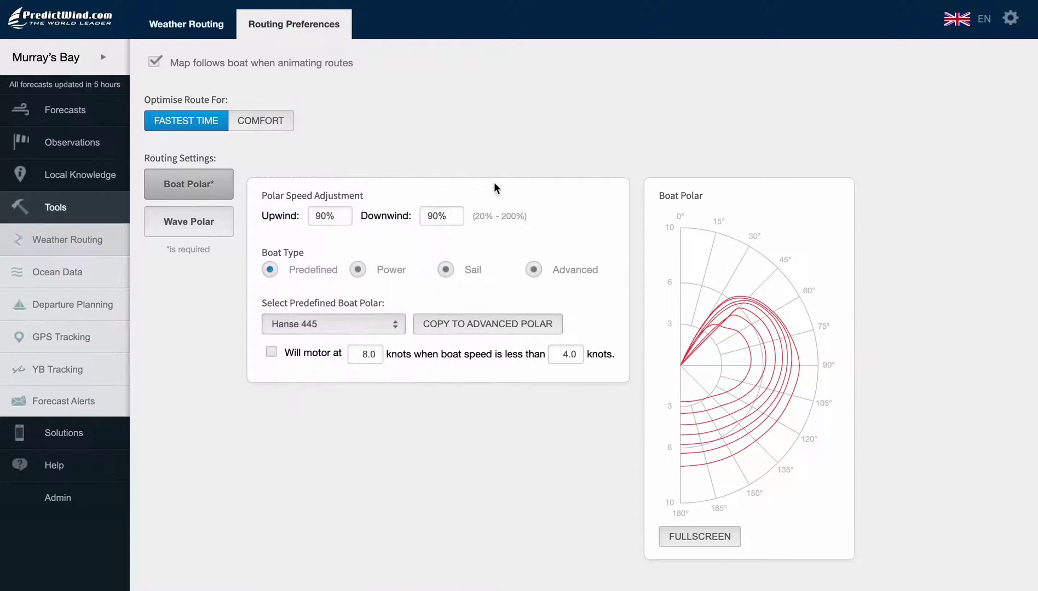
click(446, 269)
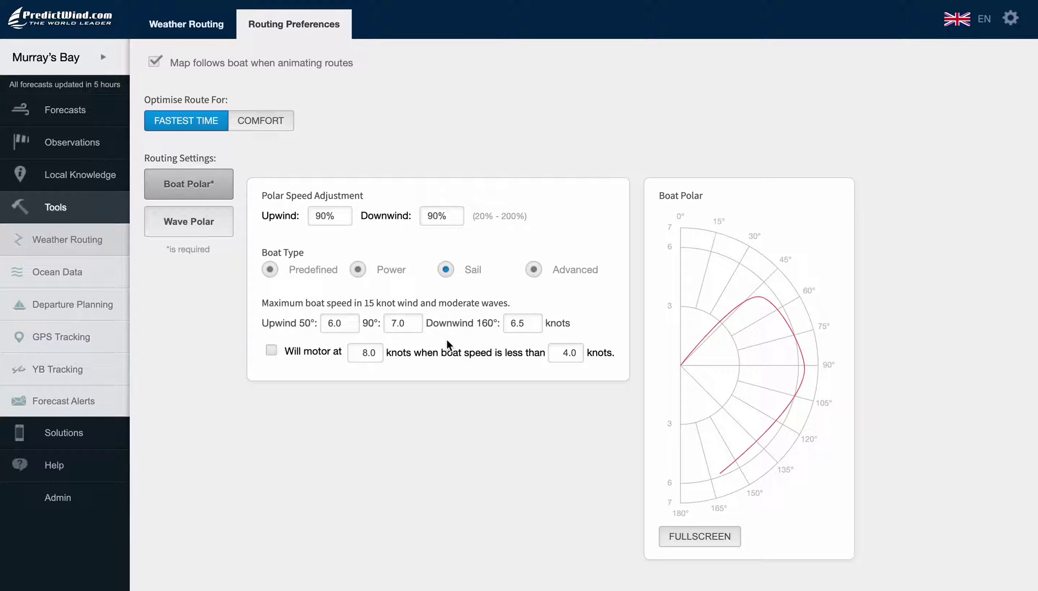
click(357, 269)
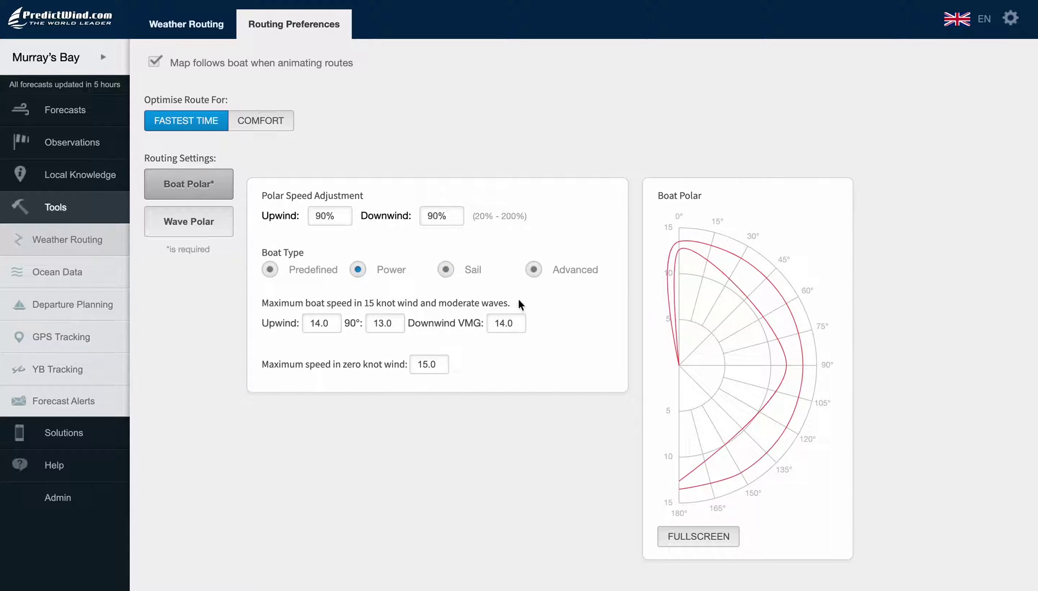
click(533, 269)
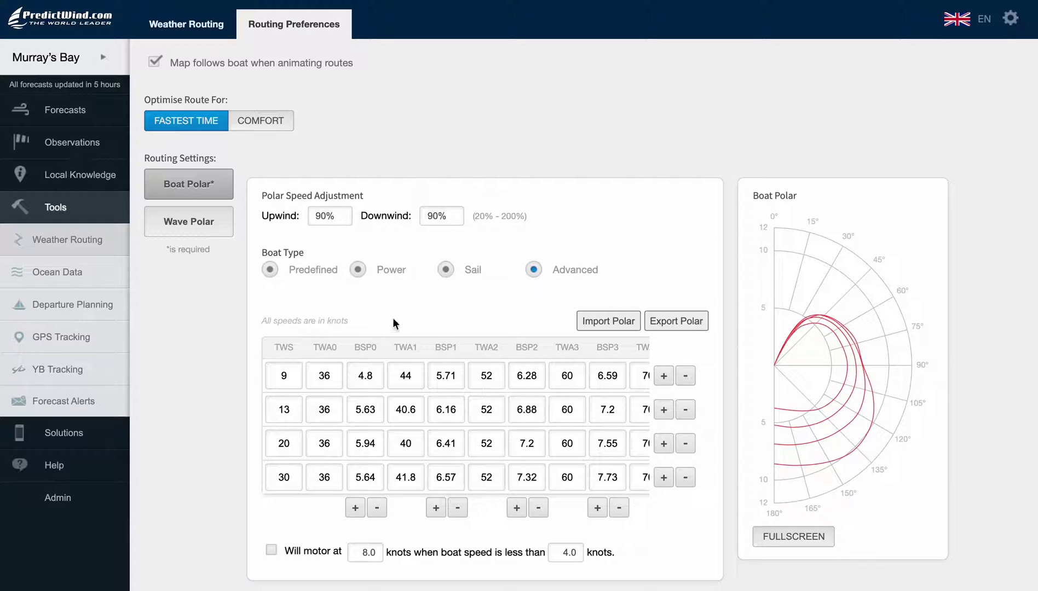
Return to the Predefined boat type and select the J160 polar from the boat list.
click(271, 270)
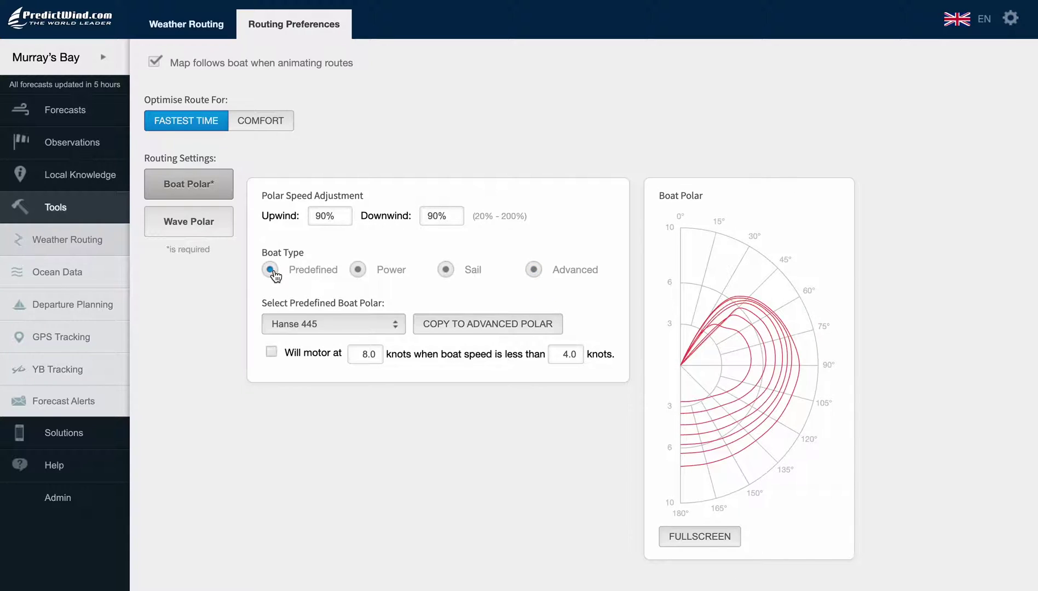
click(394, 324)
scroll(381, 323, down, 3)
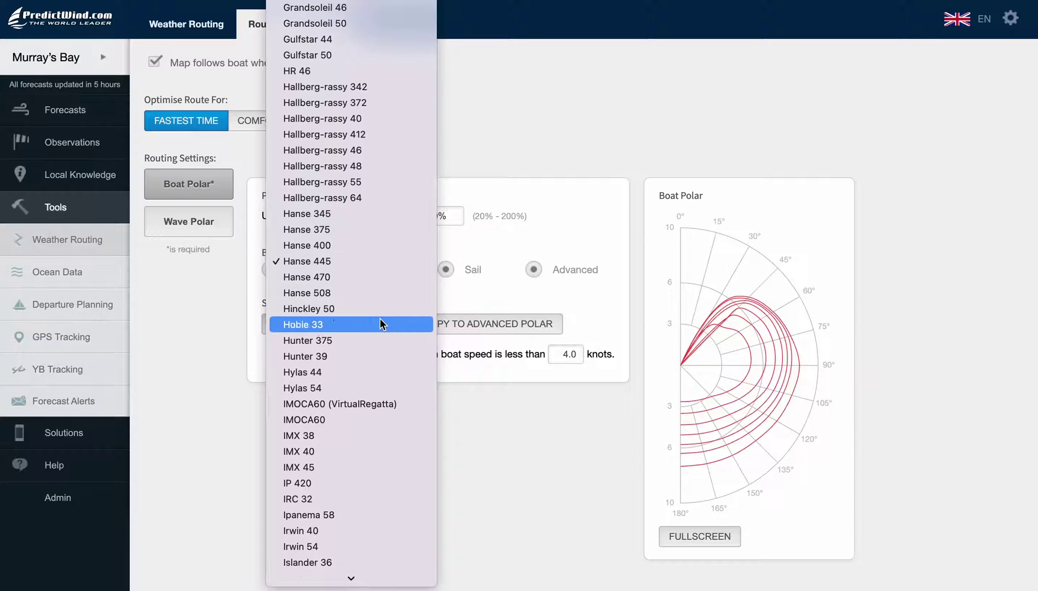
scroll(382, 324, down, 2)
scroll(381, 324, down, 7)
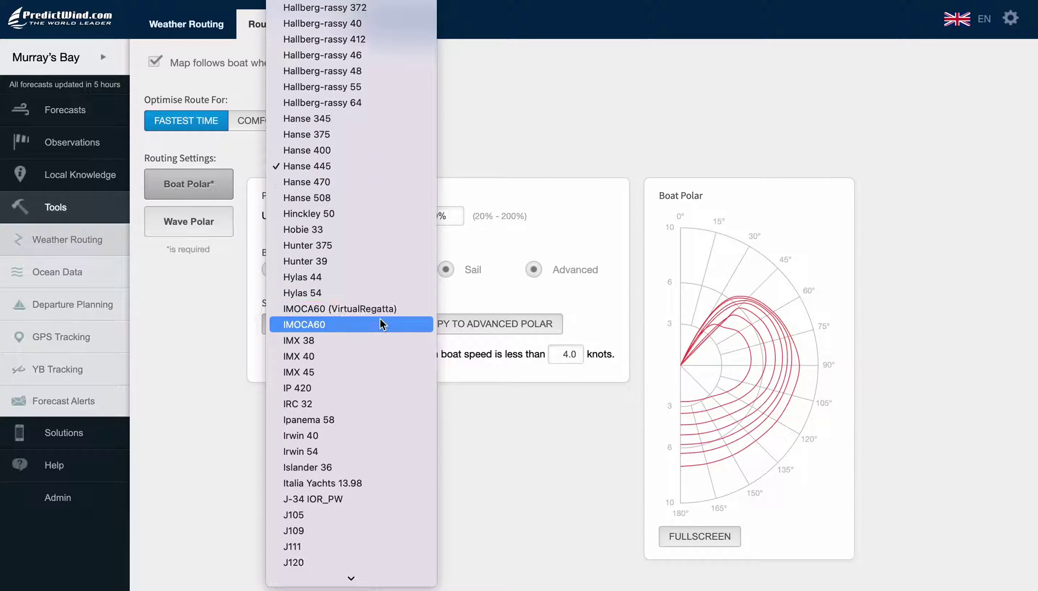
scroll(381, 324, up, 3)
scroll(381, 324, down, 9)
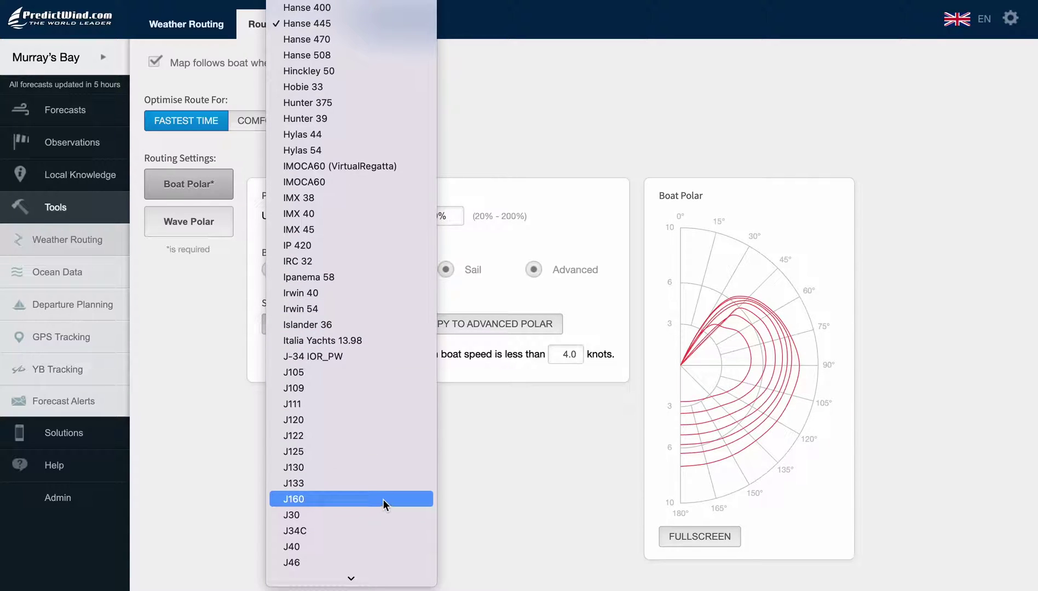
click(383, 499)
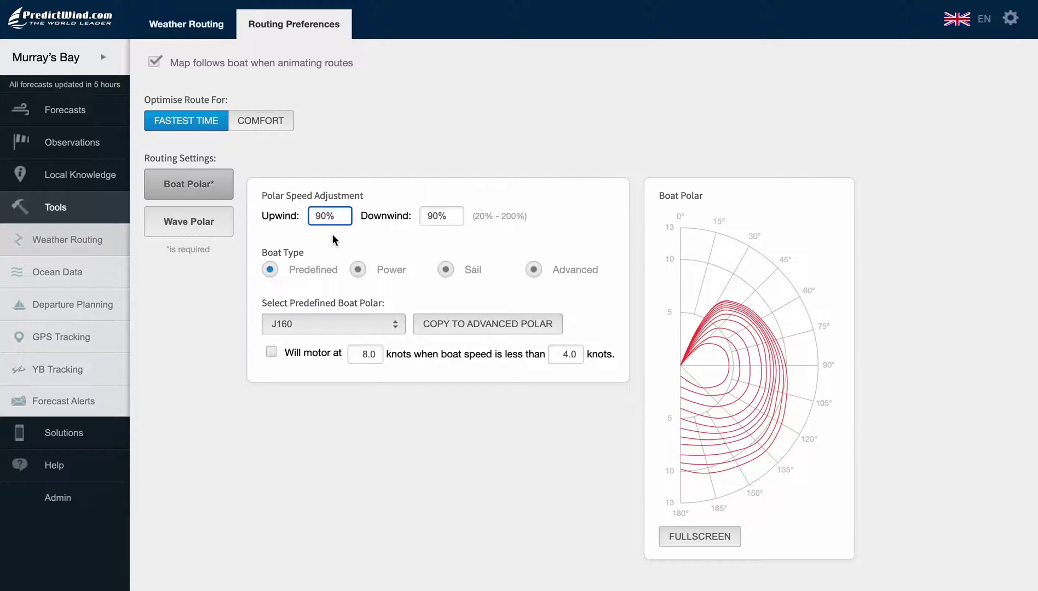
Set the polar speed adjustment to 80% upwind and 70% downwind.
key(BackSpace)
key(BackSpace)
text(80)
click(440, 218)
key(BackSpace)
key(BackSpace)
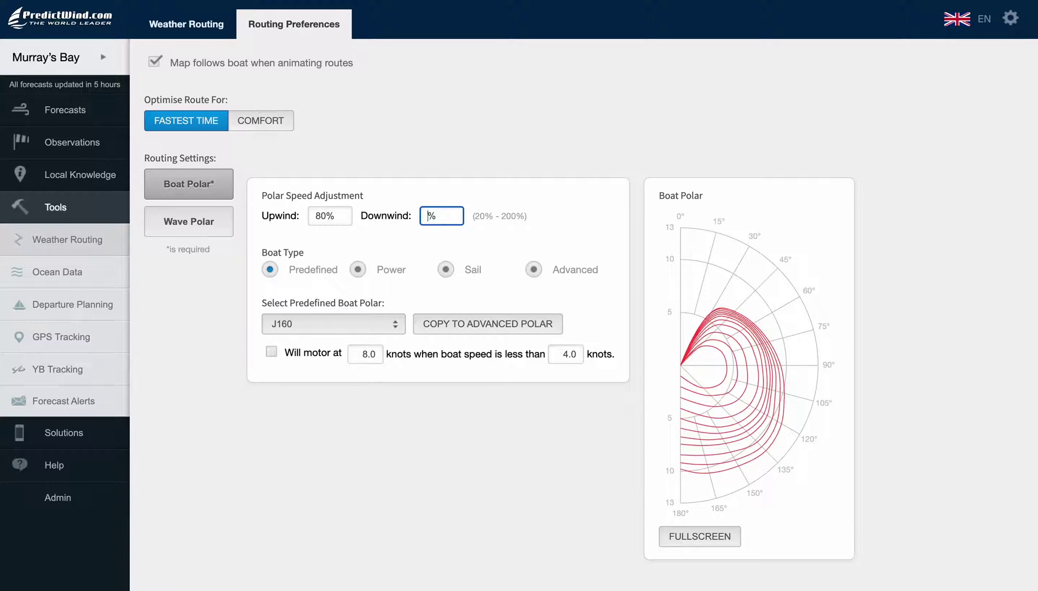
text(70)
click(426, 242)
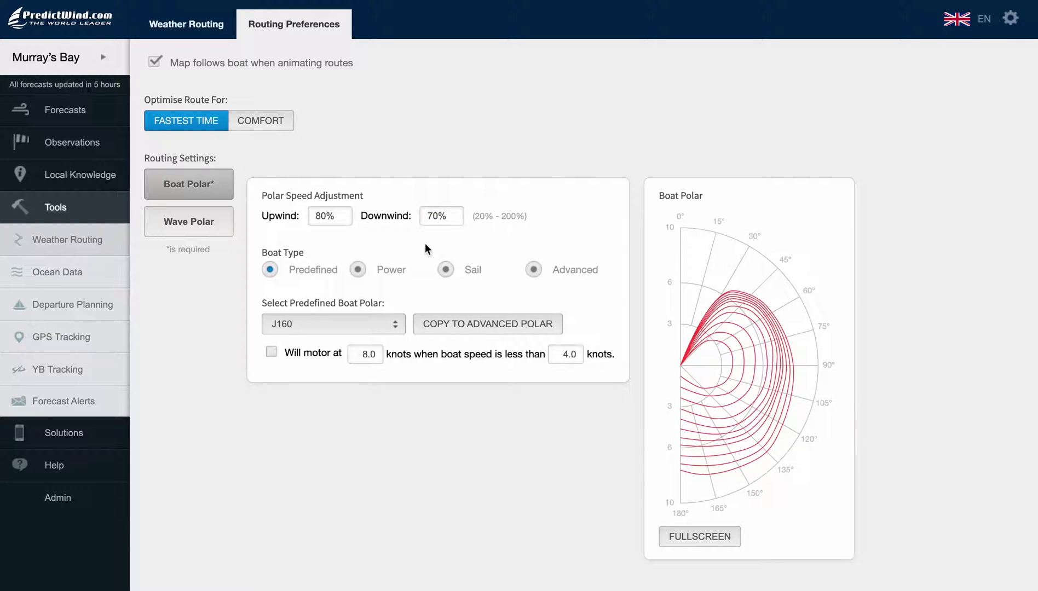
Enable motoring at 6.0 knots whenever boat speed drops below 5.0 knots.
scroll(415, 289, down, 2)
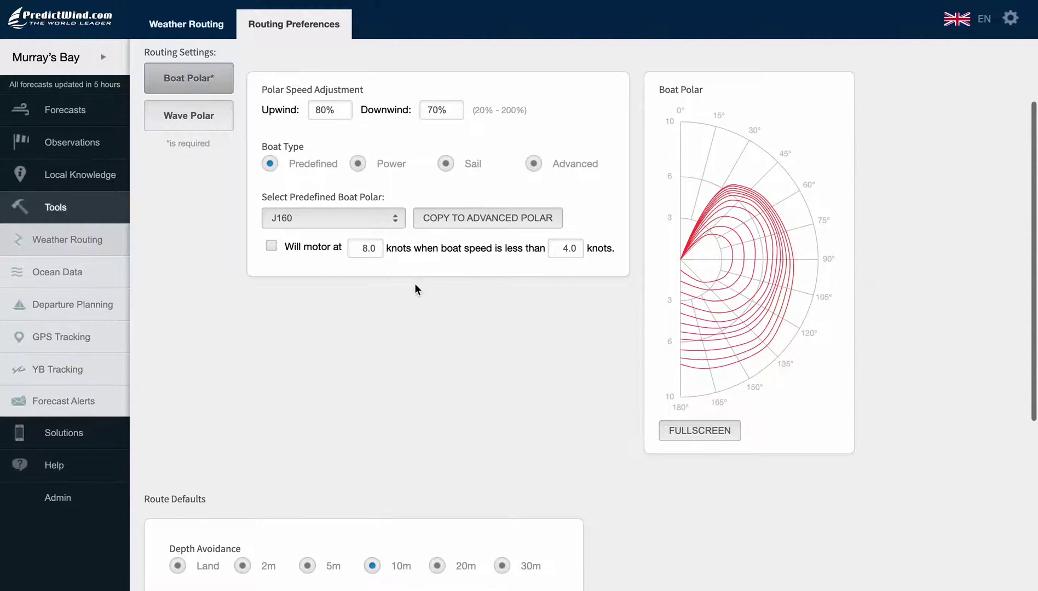
click(272, 246)
click(368, 248)
key(BackSpace)
text(6)
click(568, 248)
key(BackSpace)
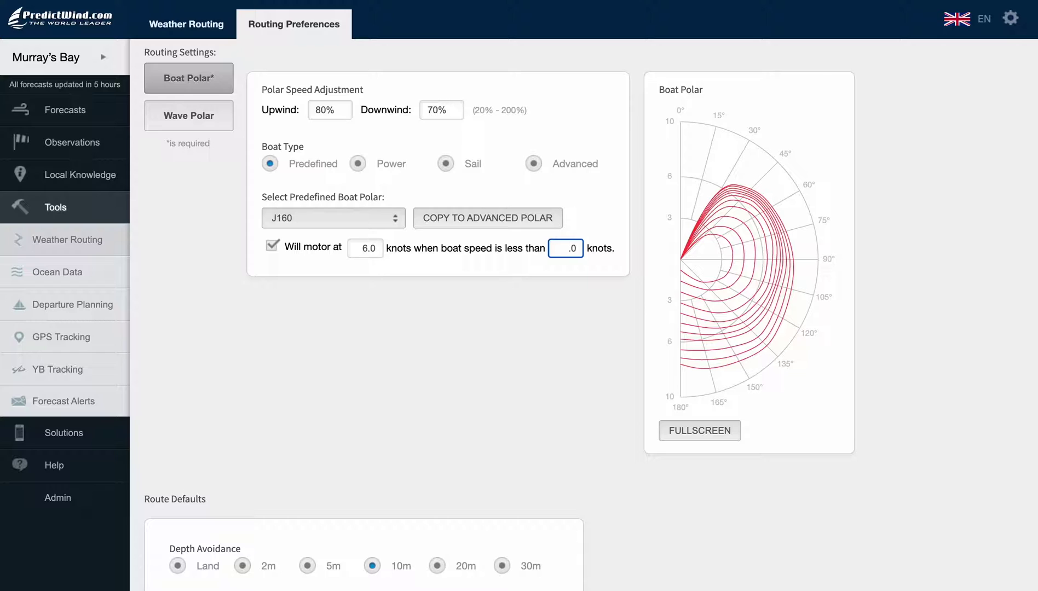
text(7)
key(BackSpace)
text(5)
click(455, 328)
Set depth avoidance to 5m after trying 20m and 30m.
scroll(256, 406, down, 3)
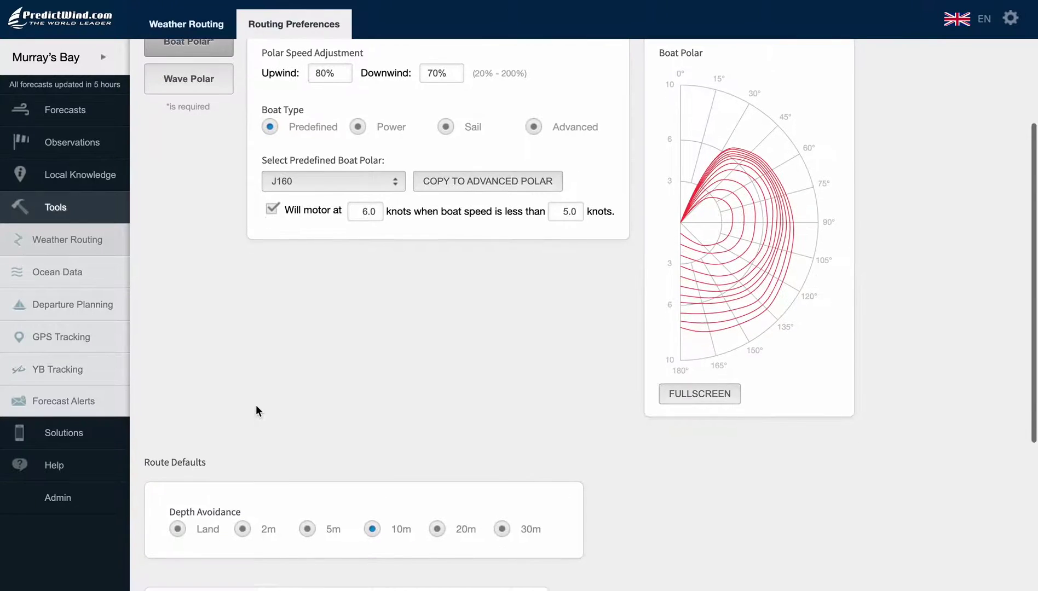
scroll(255, 410, down, 2)
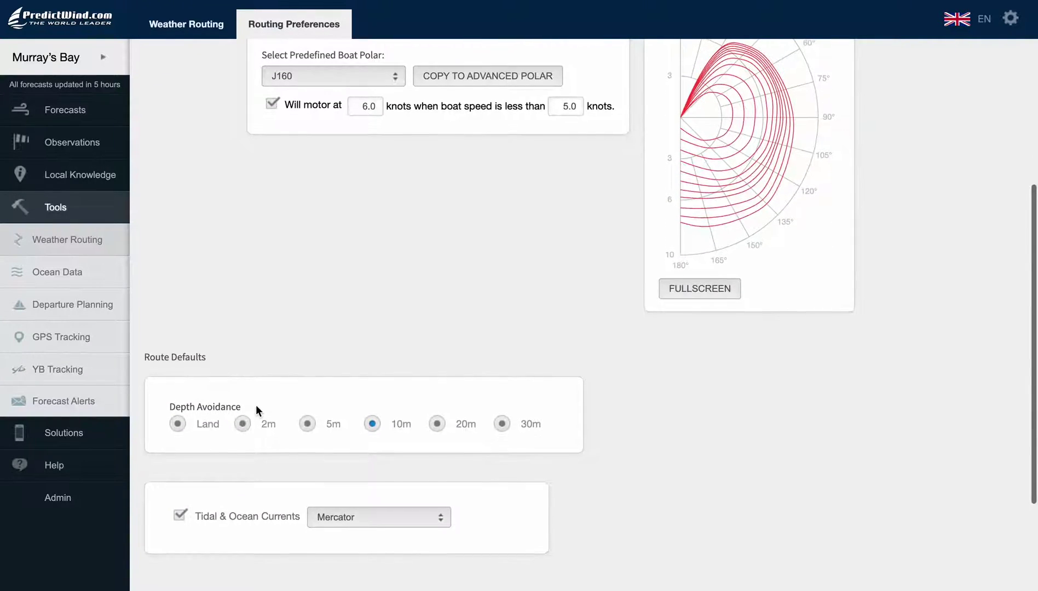
scroll(256, 404, down, 1)
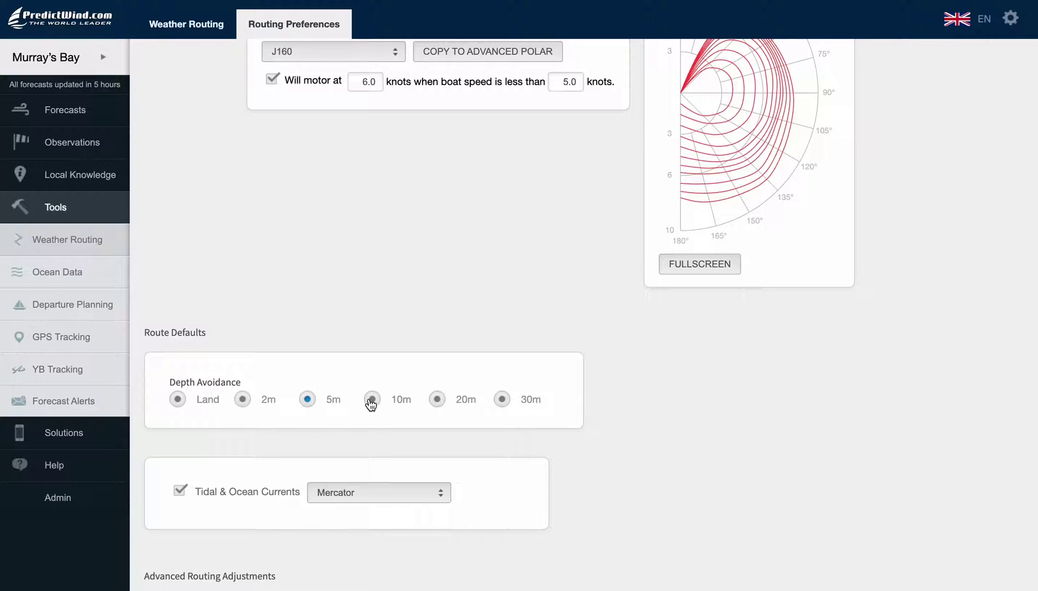
click(436, 401)
click(501, 400)
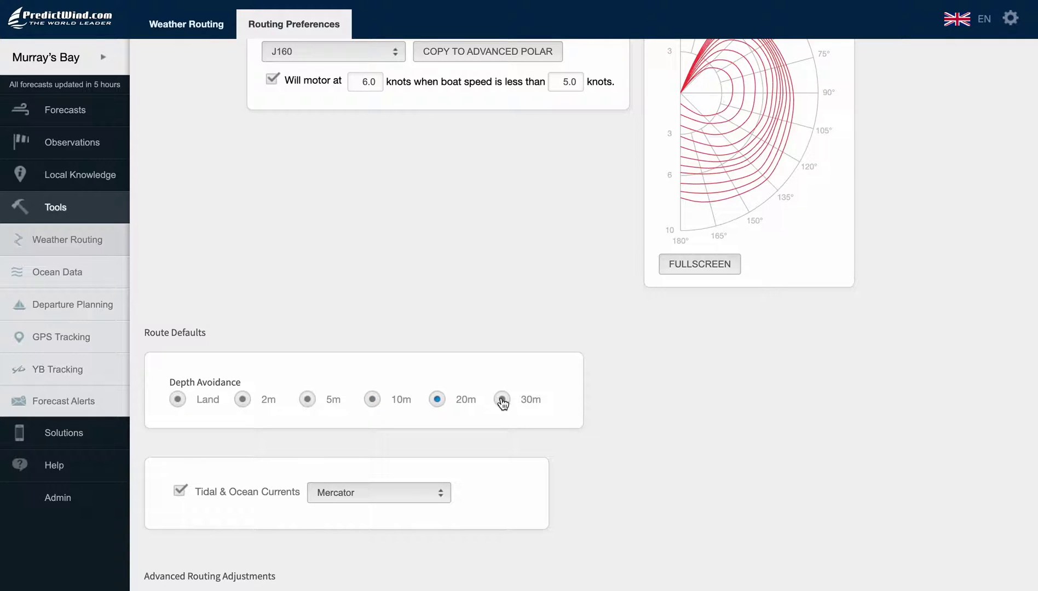
click(308, 400)
Keep tidal and ocean currents enabled and switch their source model to HyCom.
scroll(303, 416, down, 3)
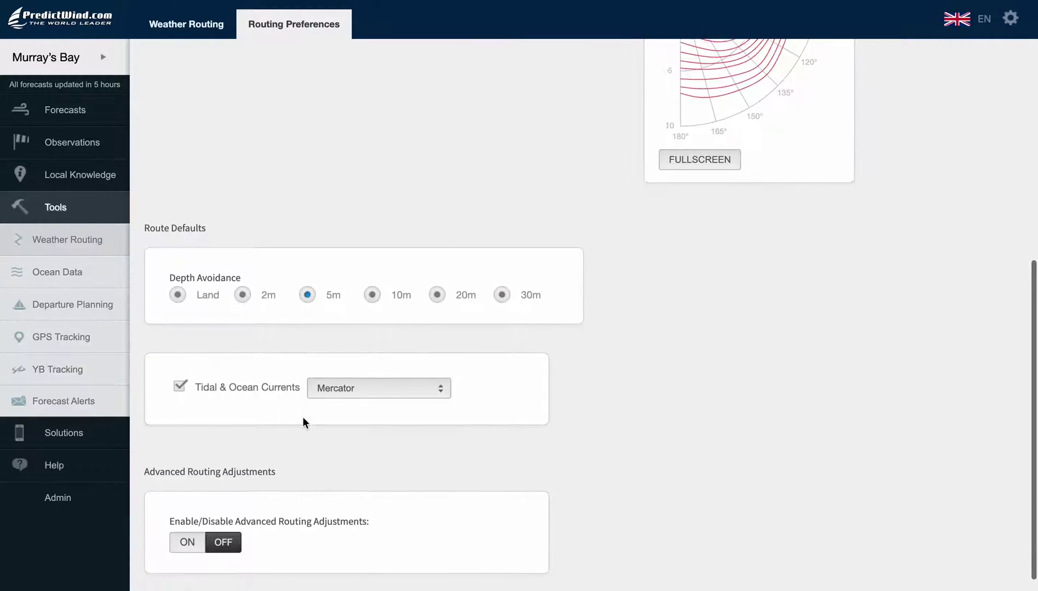
click(179, 375)
click(180, 376)
click(436, 373)
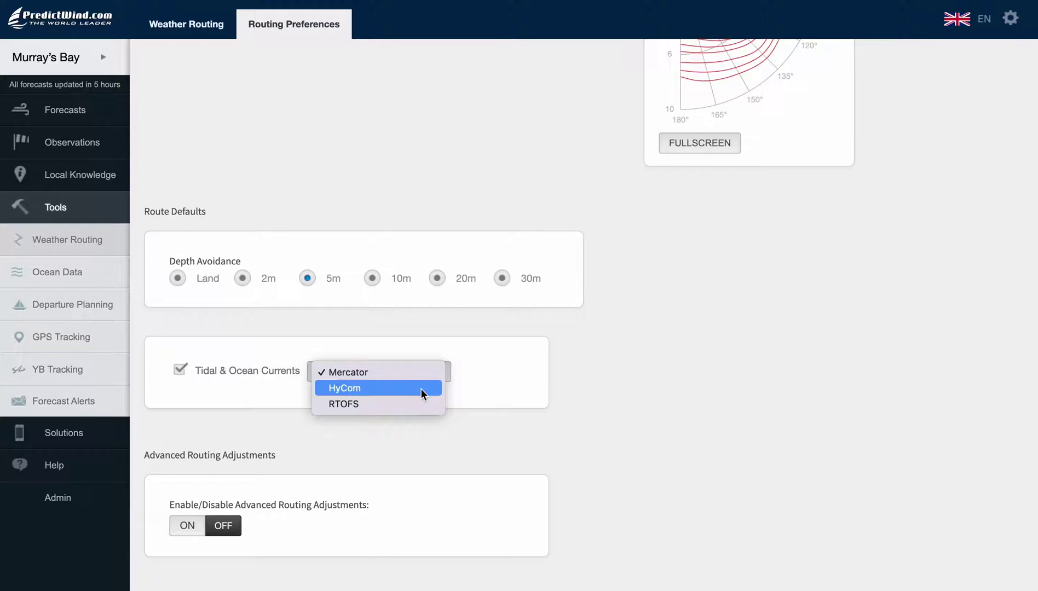
click(420, 388)
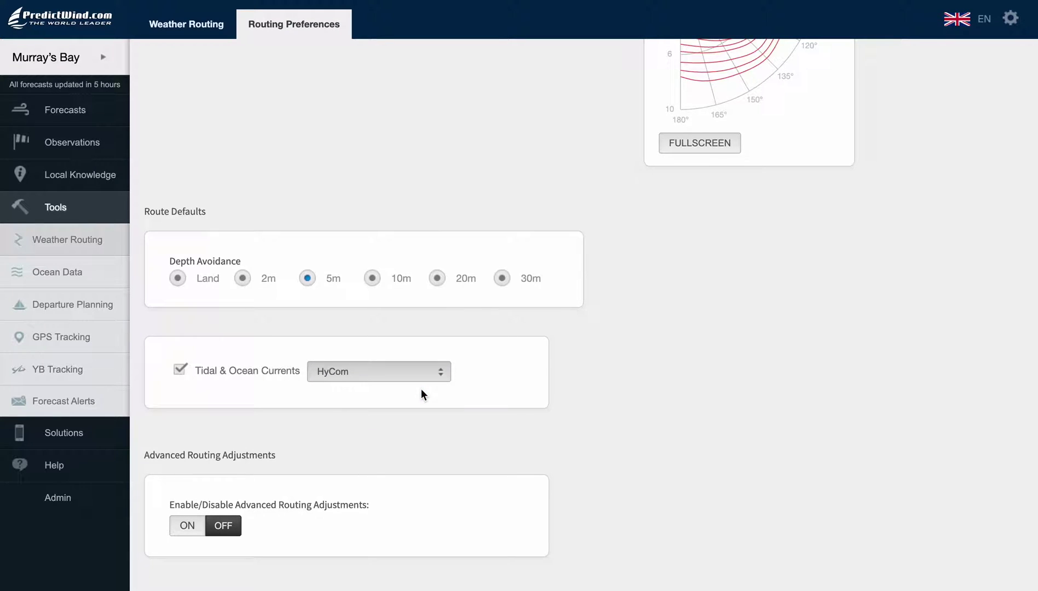
scroll(421, 388, up, 7)
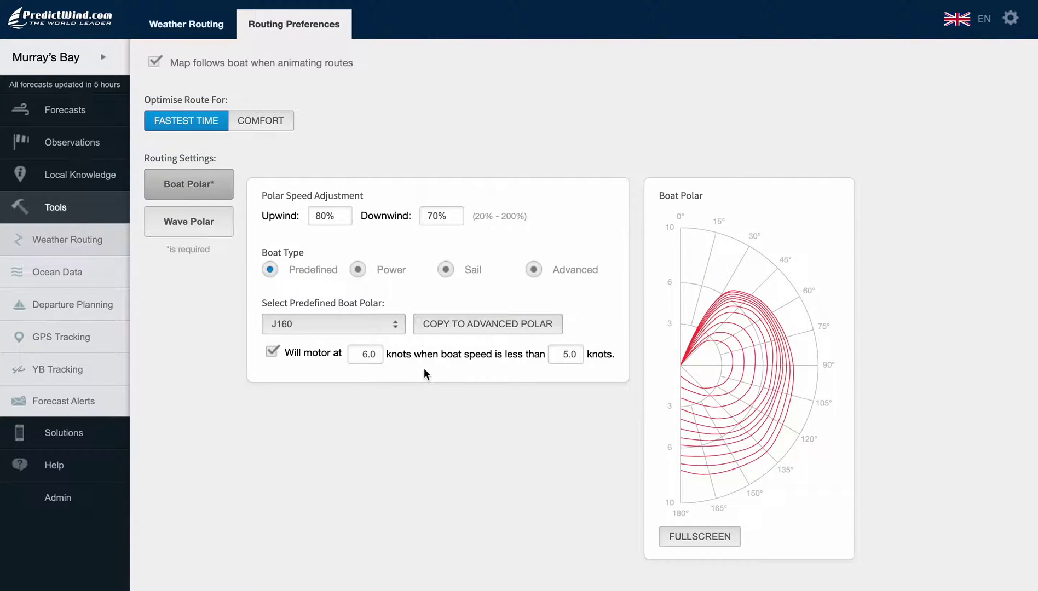
Try Comfort optimisation, reviewing its 25-knot wind and 2.5 m wave limits.
click(263, 127)
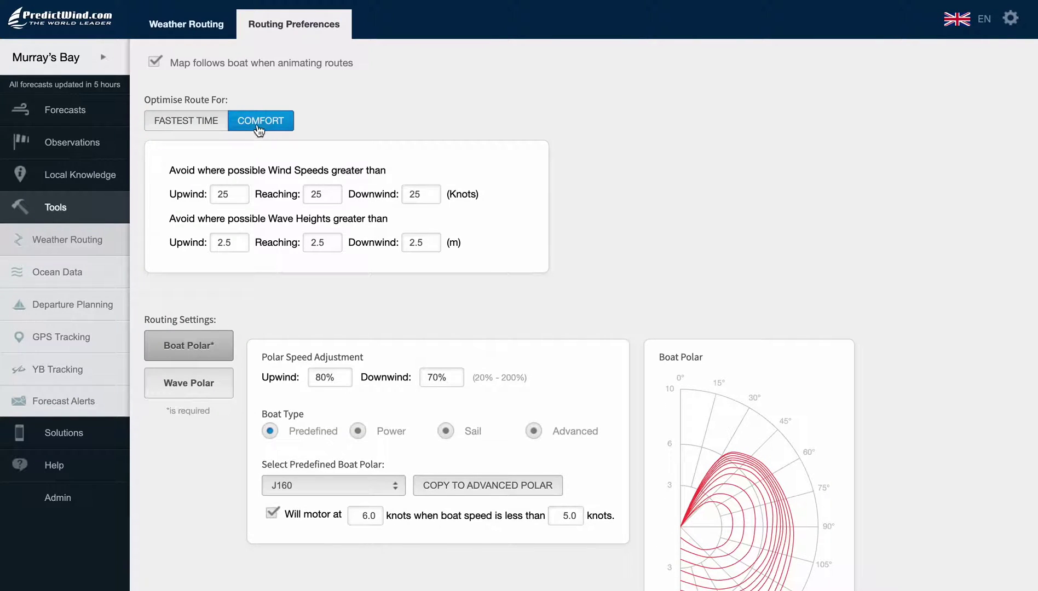
click(230, 195)
click(334, 193)
click(426, 195)
click(243, 243)
click(331, 241)
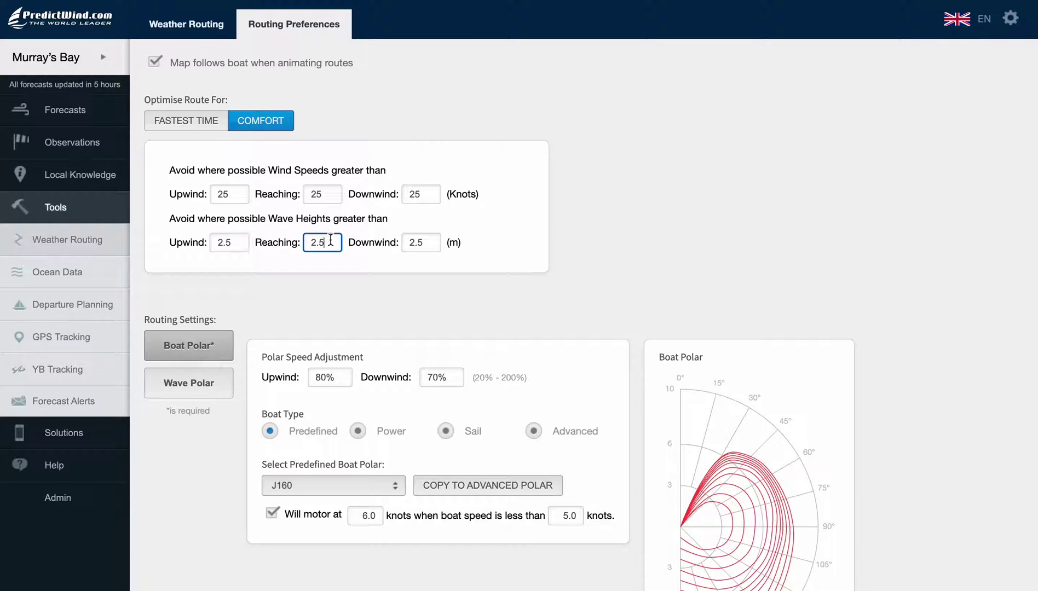
click(426, 242)
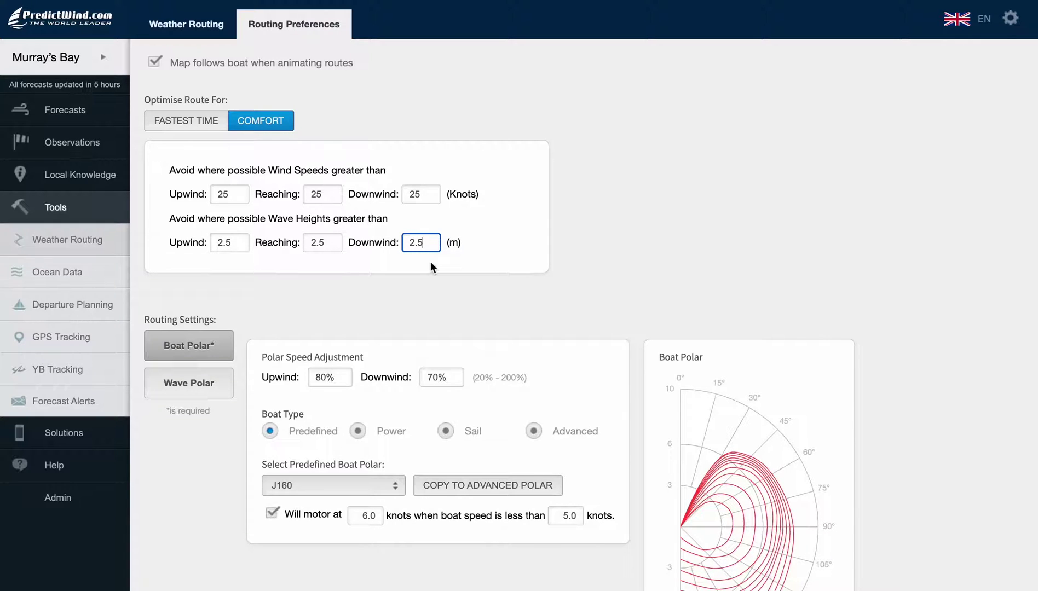
Switch route optimisation to Fastest Time.
scroll(430, 266, down, 2)
scroll(431, 261, up, 2)
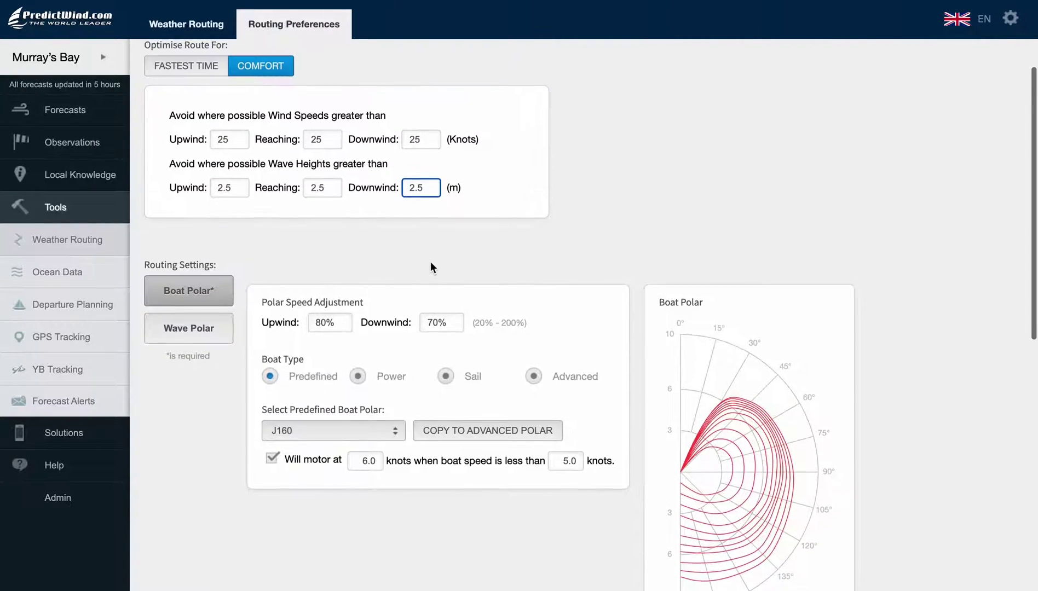
click(197, 73)
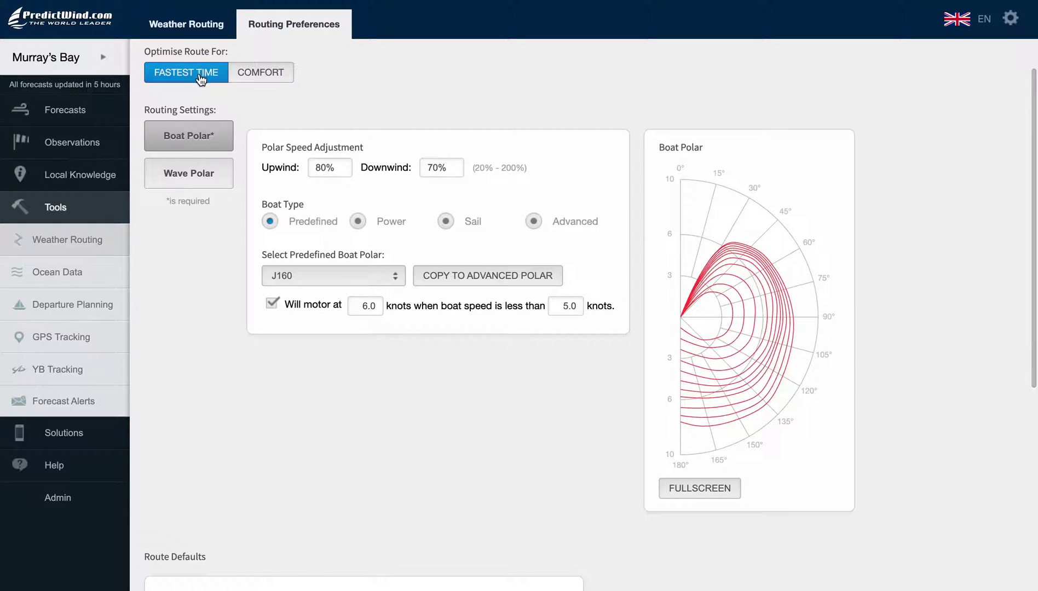
scroll(186, 236, up, 1)
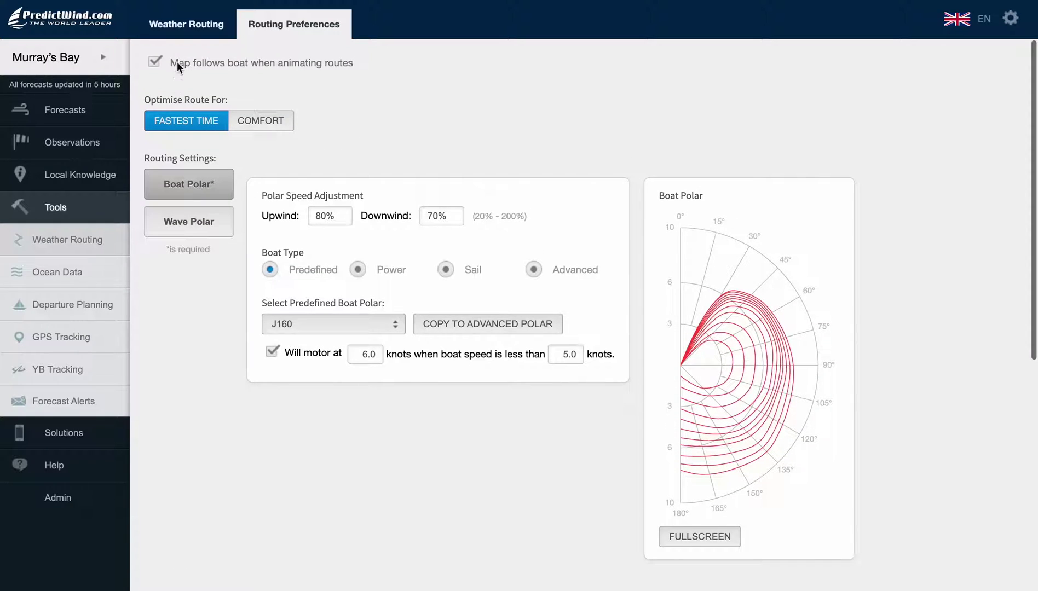
Back on the map, move the start waypoint down the Florida coast and nudge the end waypoint southeast.
click(186, 23)
mouse_move(460, 164)
mouse_down()
mouse_move(491, 208)
mouse_move(520, 367)
mouse_move(516, 328)
mouse_move(482, 284)
mouse_up()
scroll(699, 365, down, 2)
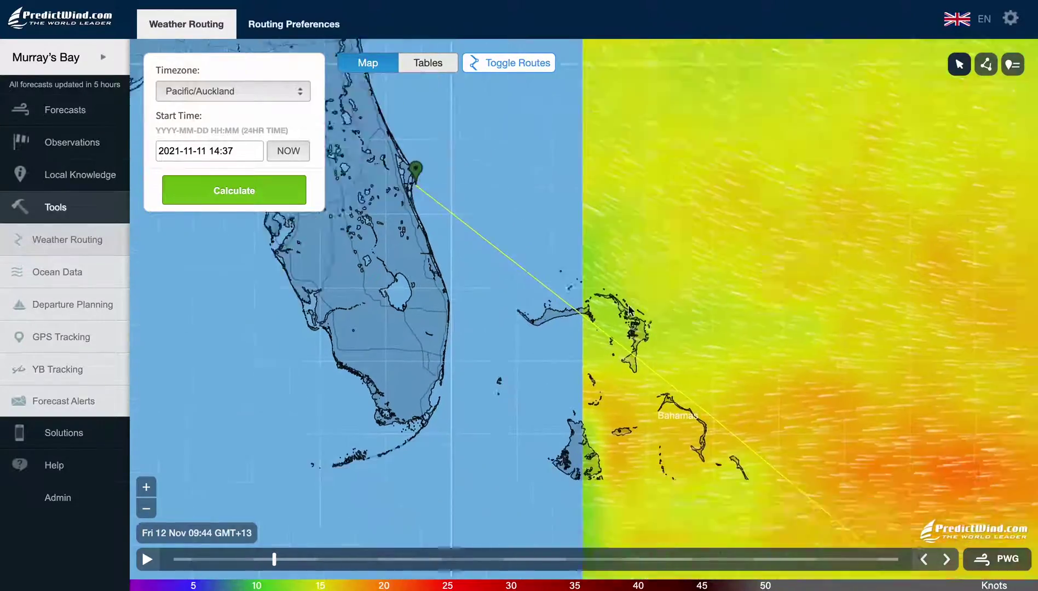
scroll(580, 433, up, 2)
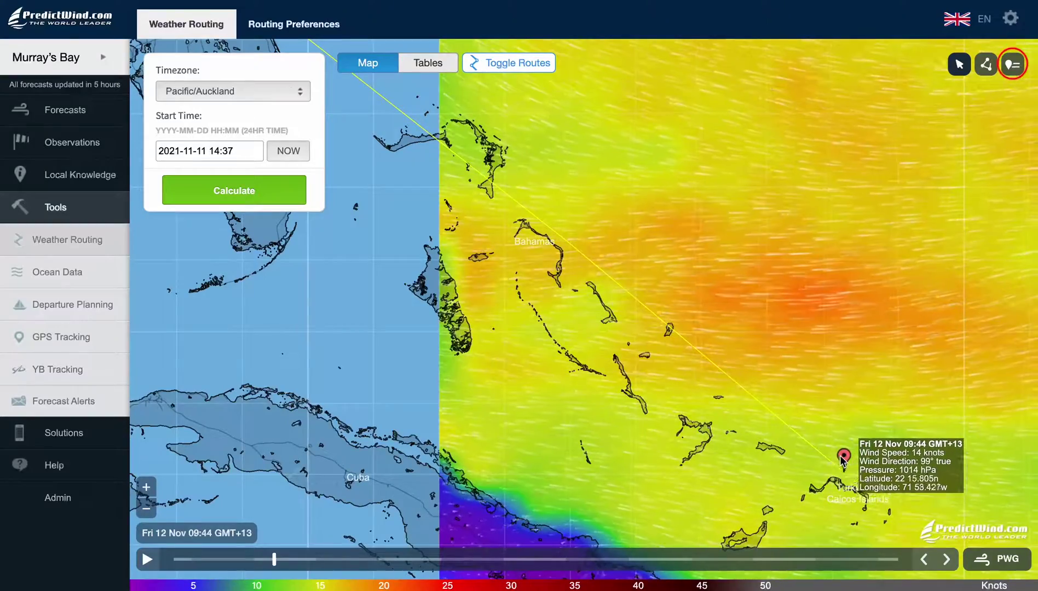
drag(842, 463, 848, 467)
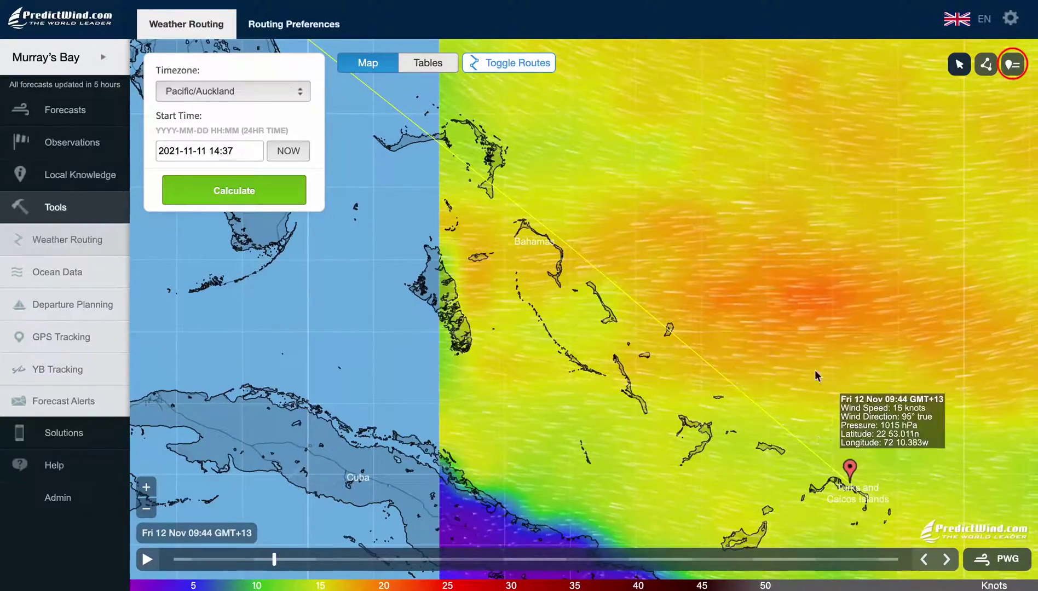
Open the Waypoints panel and insert an extra waypoint after the start.
click(1011, 65)
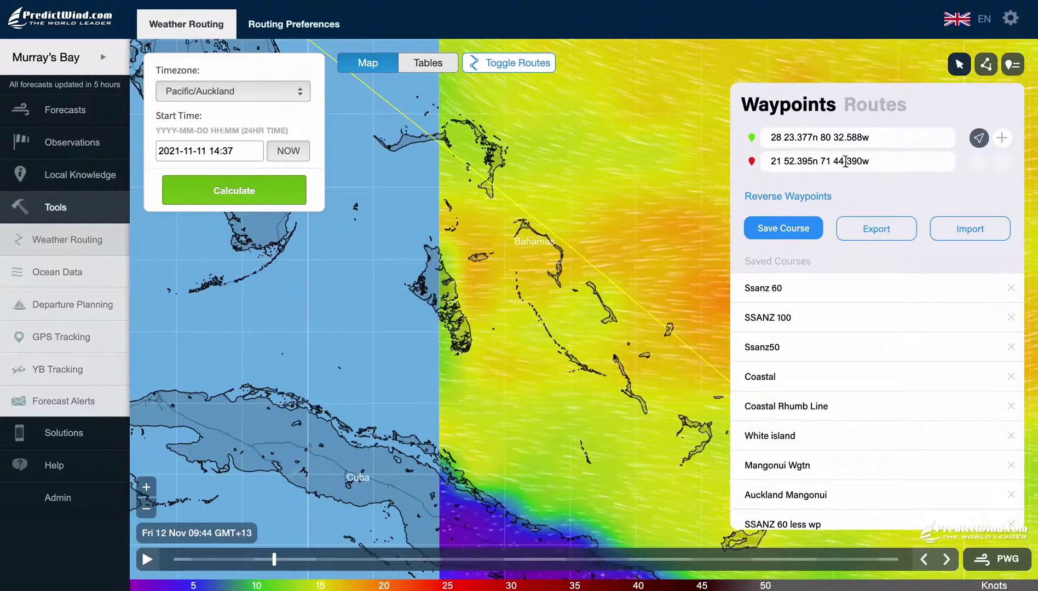
click(1002, 138)
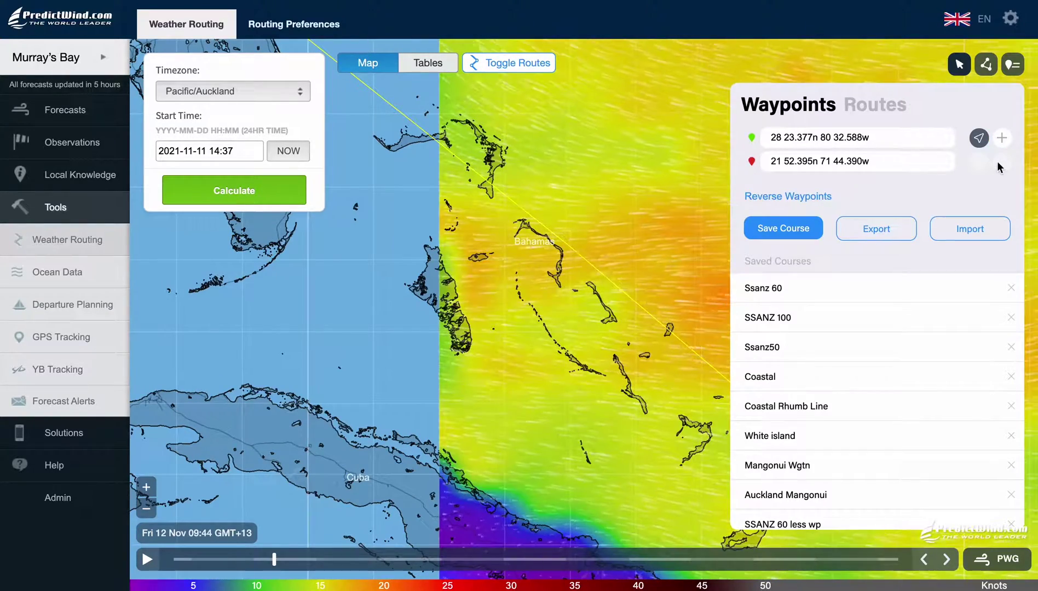
click(986, 64)
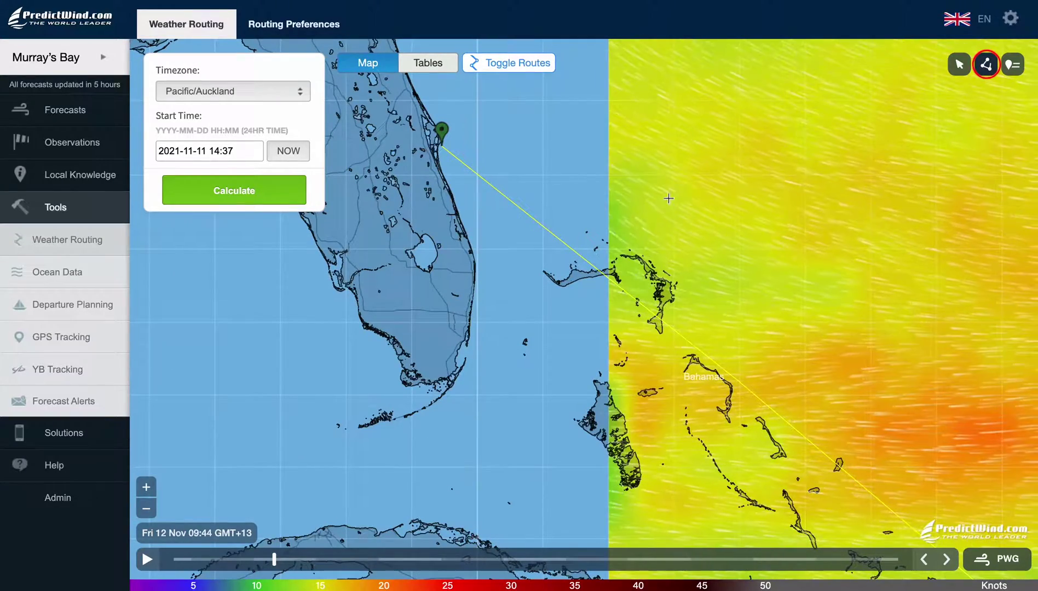
Draw a boundary polygon over the northern Bahamas, extend its west side toward Florida, and check its settings.
click(533, 241)
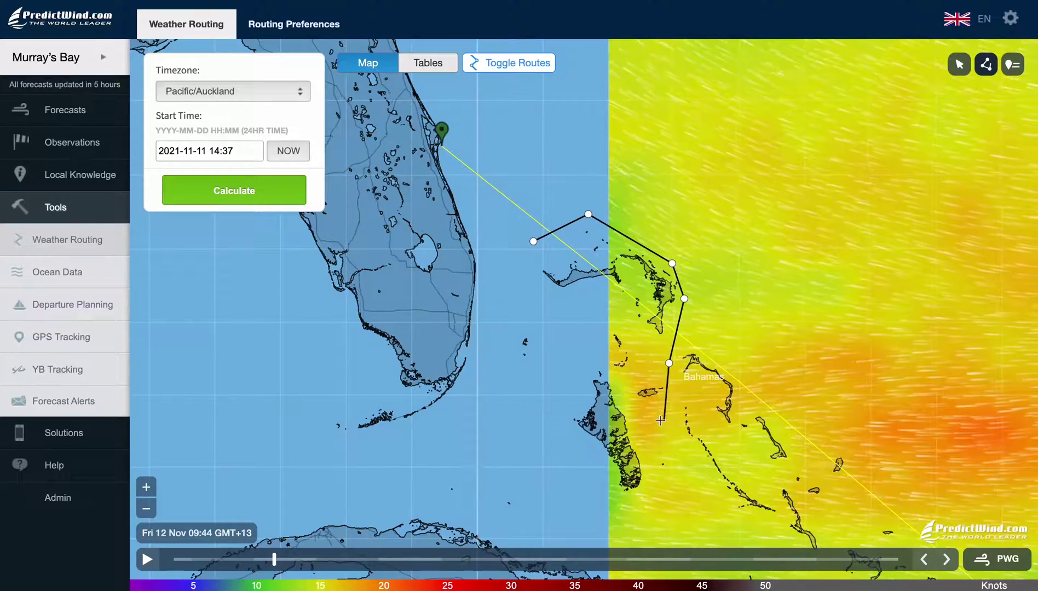
click(585, 386)
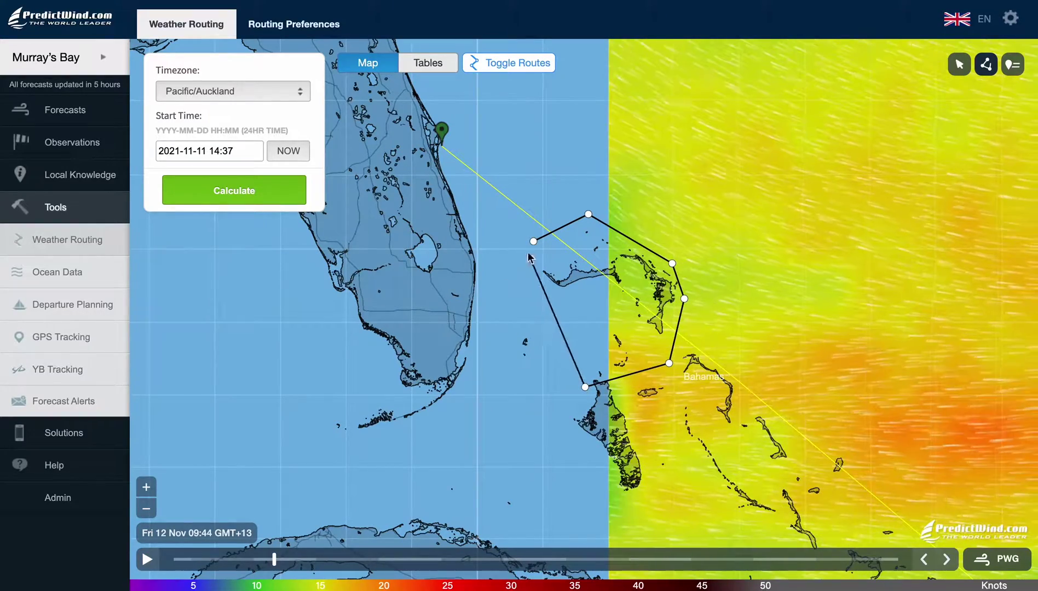
click(533, 242)
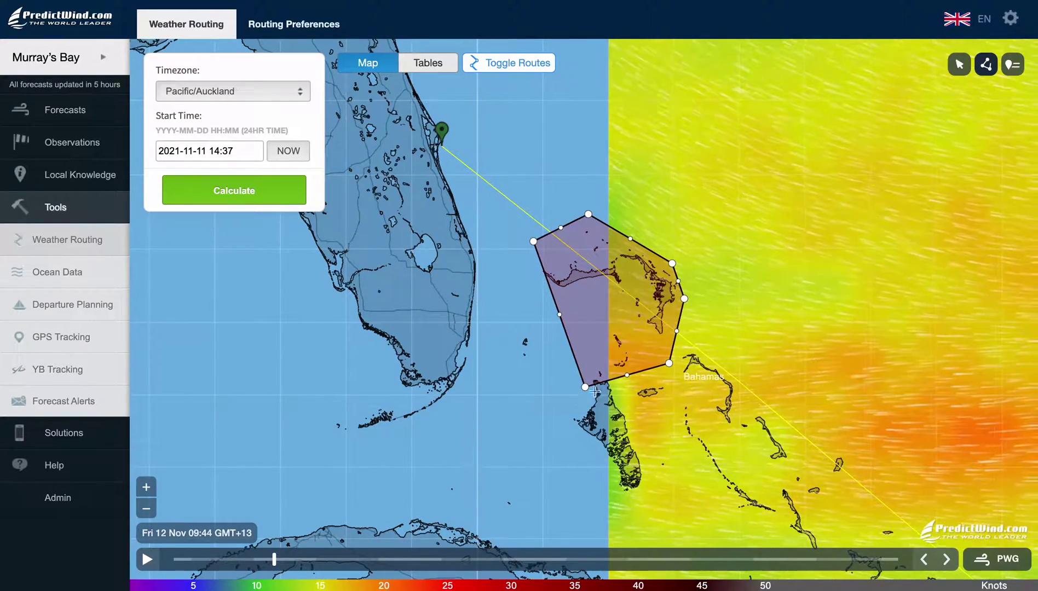
drag(559, 315, 485, 320)
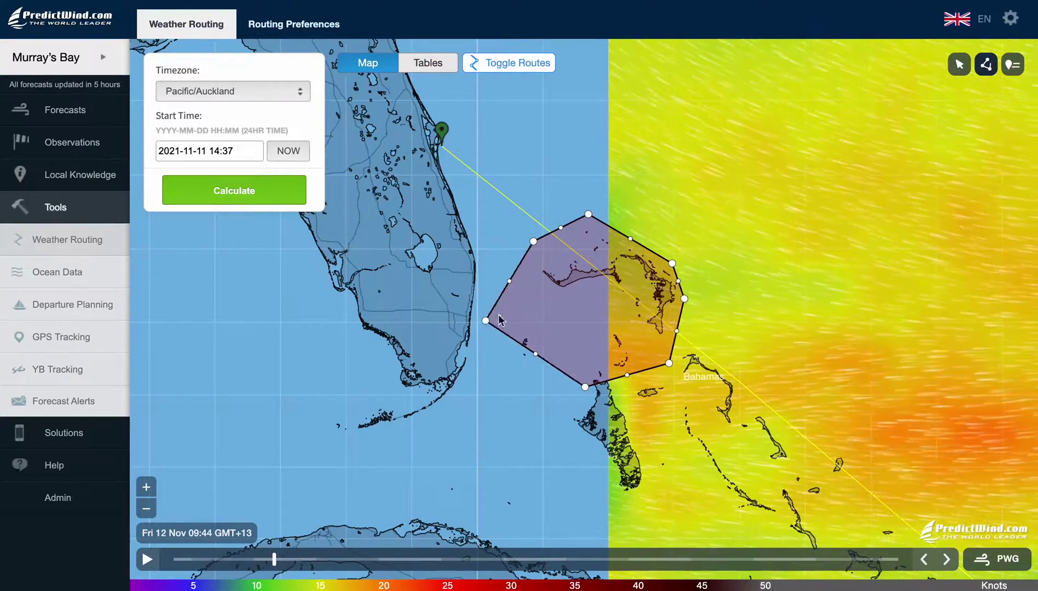
click(597, 306)
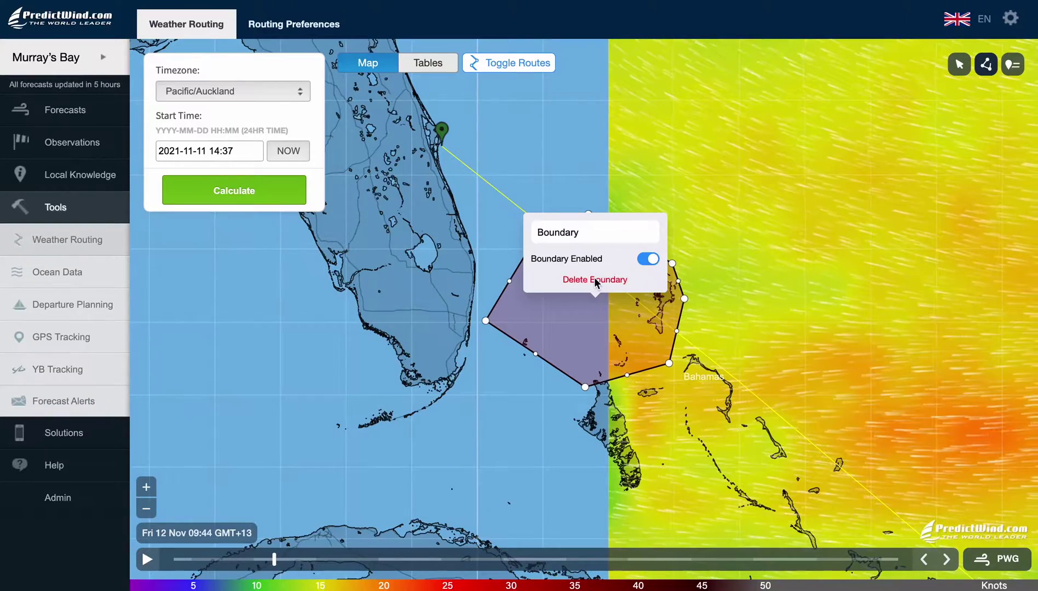
click(657, 425)
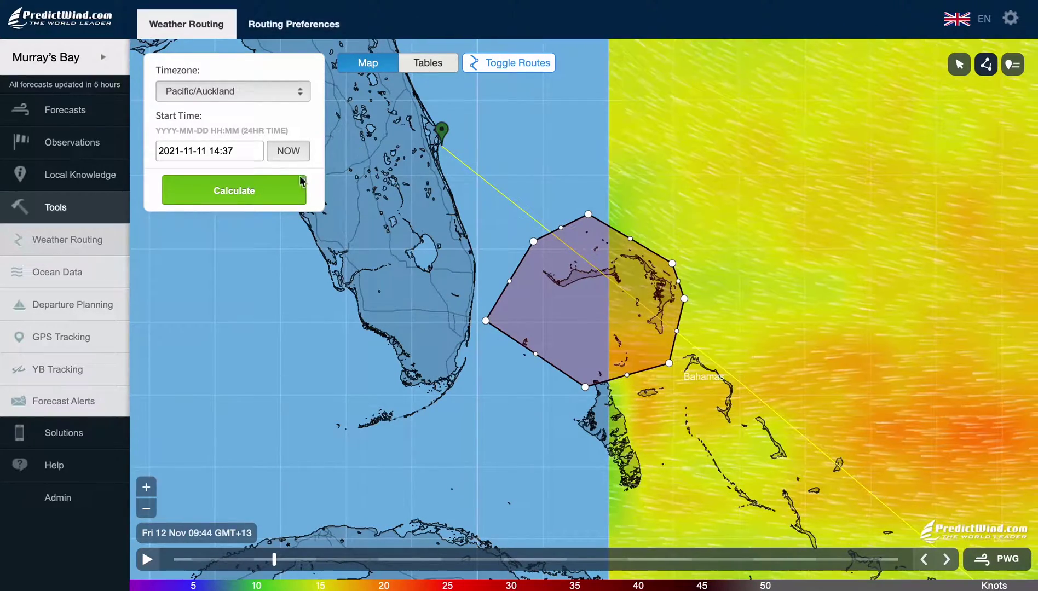
Zoom out to the whole Florida–Bahamas passage and calculate the weather routes.
click(149, 511)
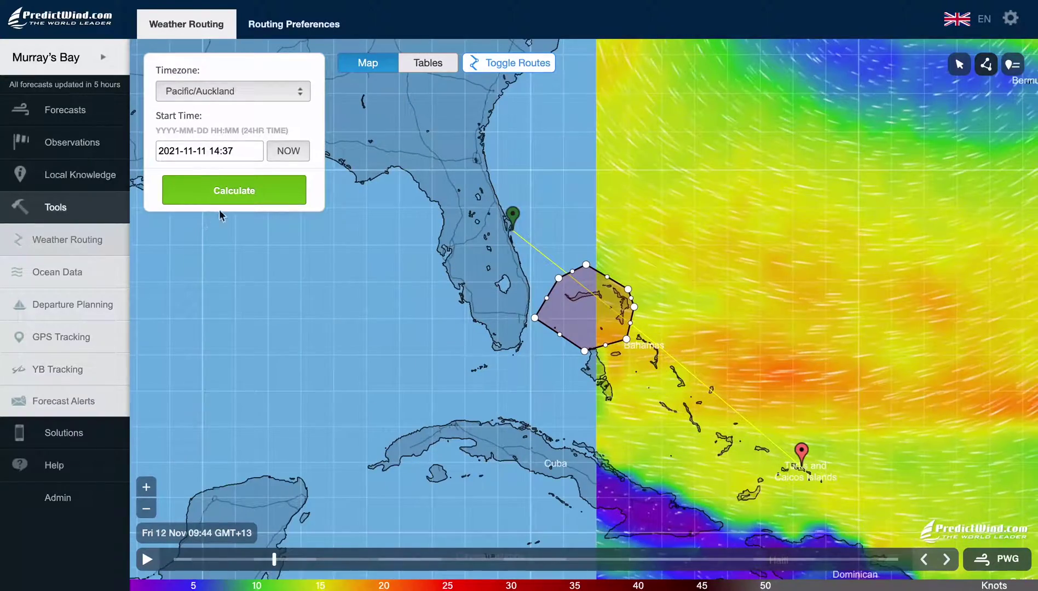
click(232, 192)
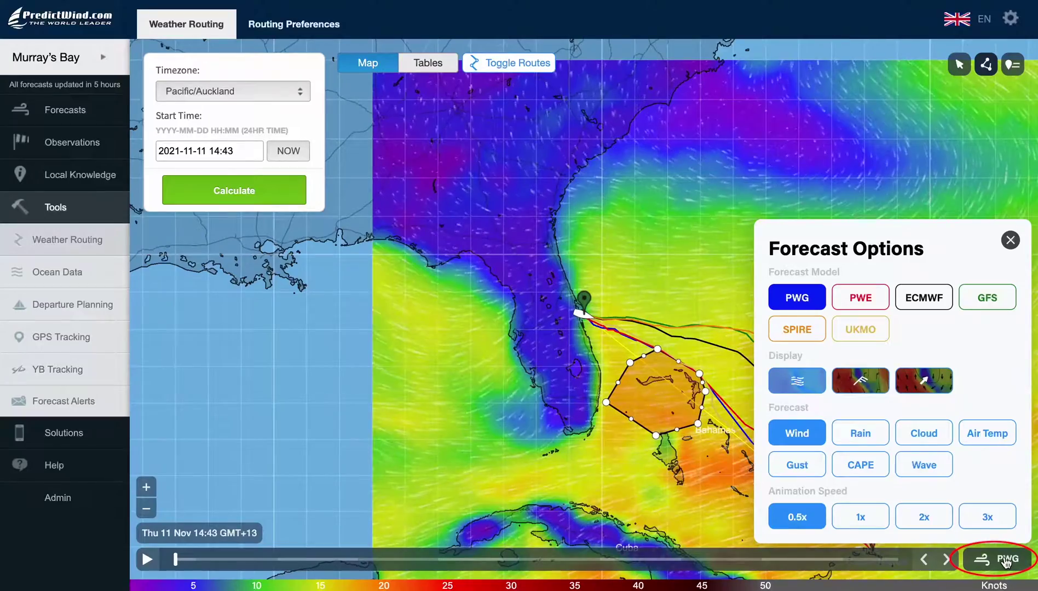
Cycle the wind map through PWE, ECMWF, SPIRE, UKMO, PWG, and finally GFS models.
click(871, 304)
click(923, 303)
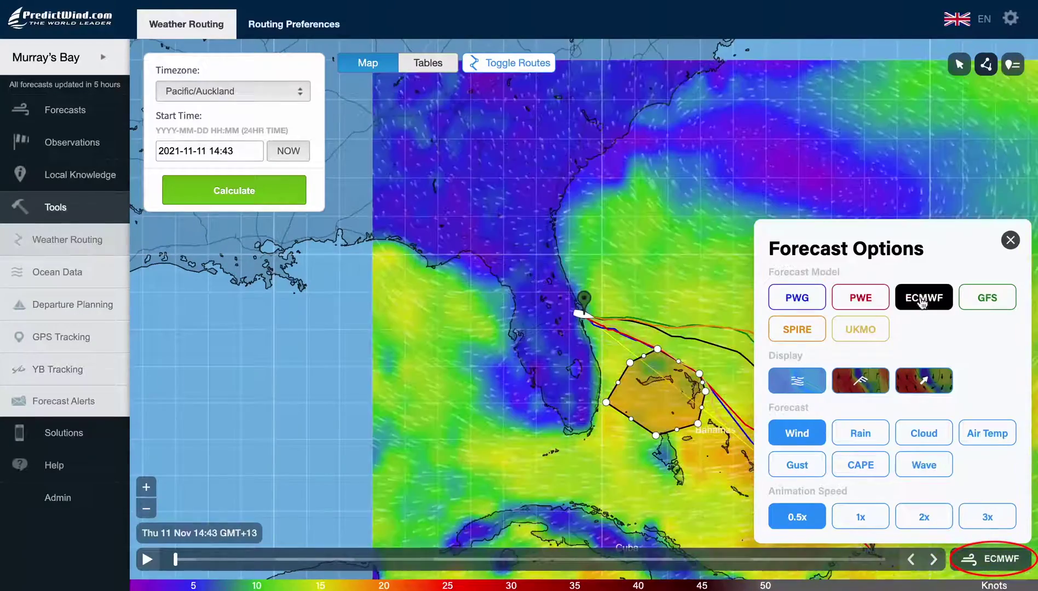
click(796, 329)
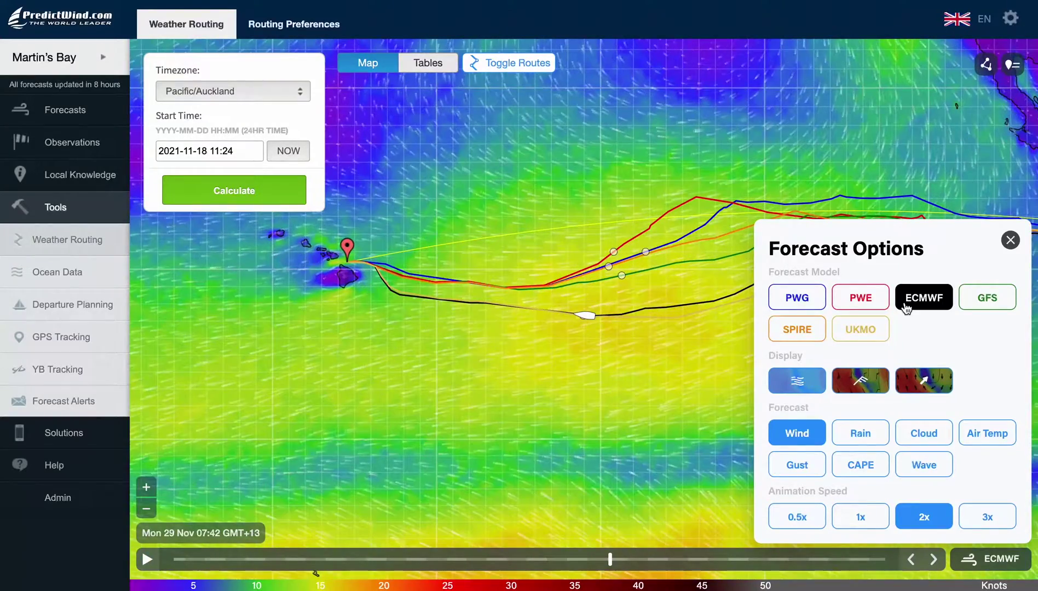
click(869, 333)
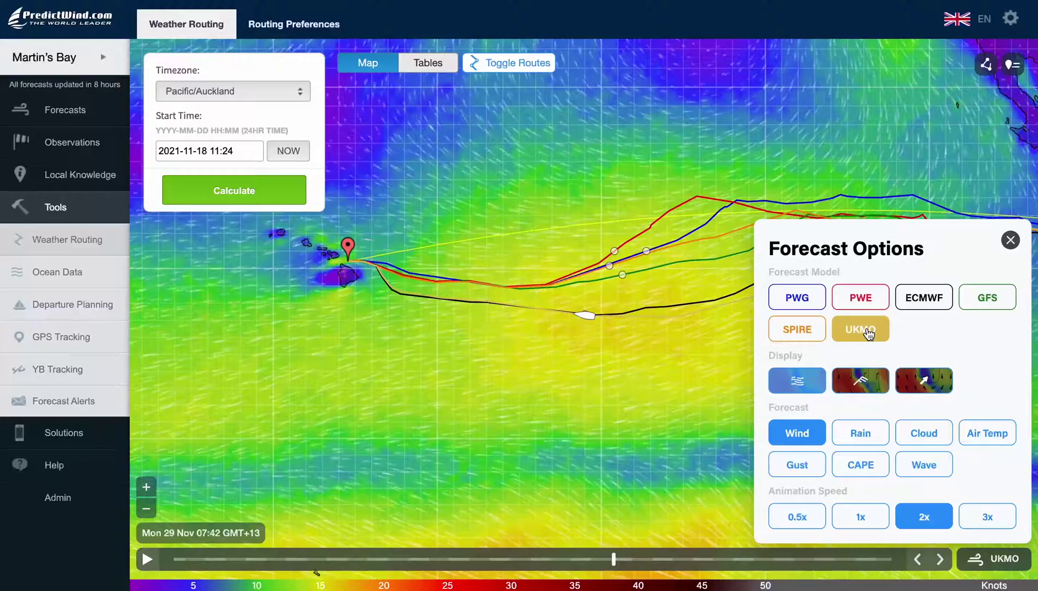
click(804, 330)
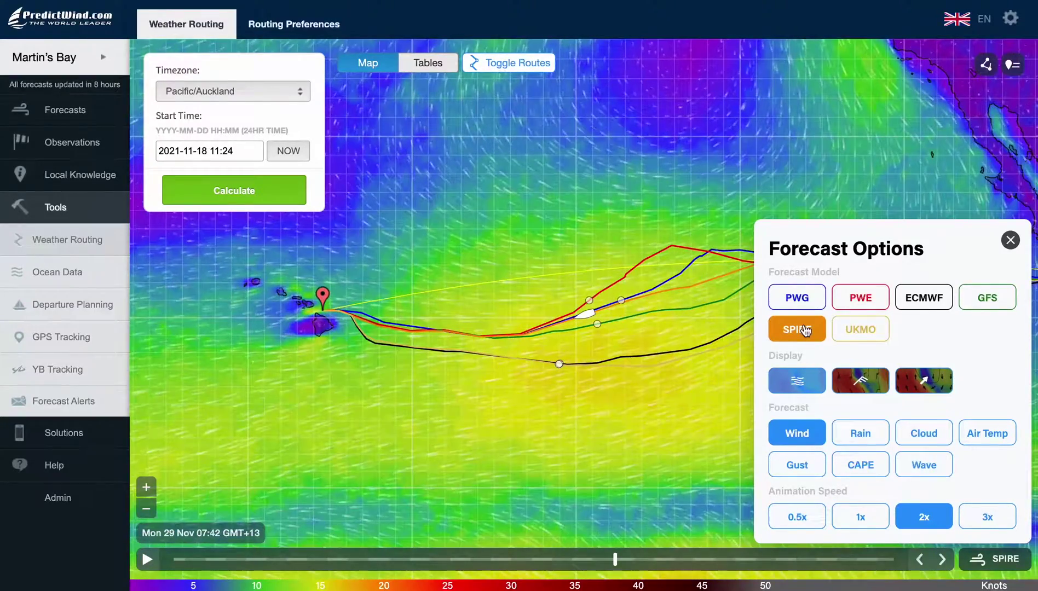
click(806, 301)
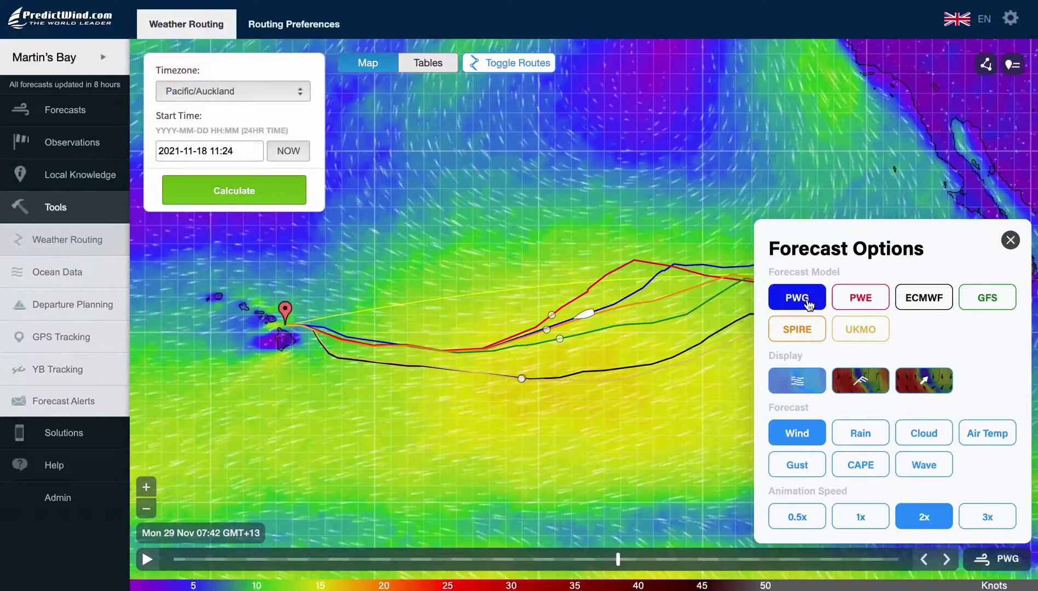
click(858, 300)
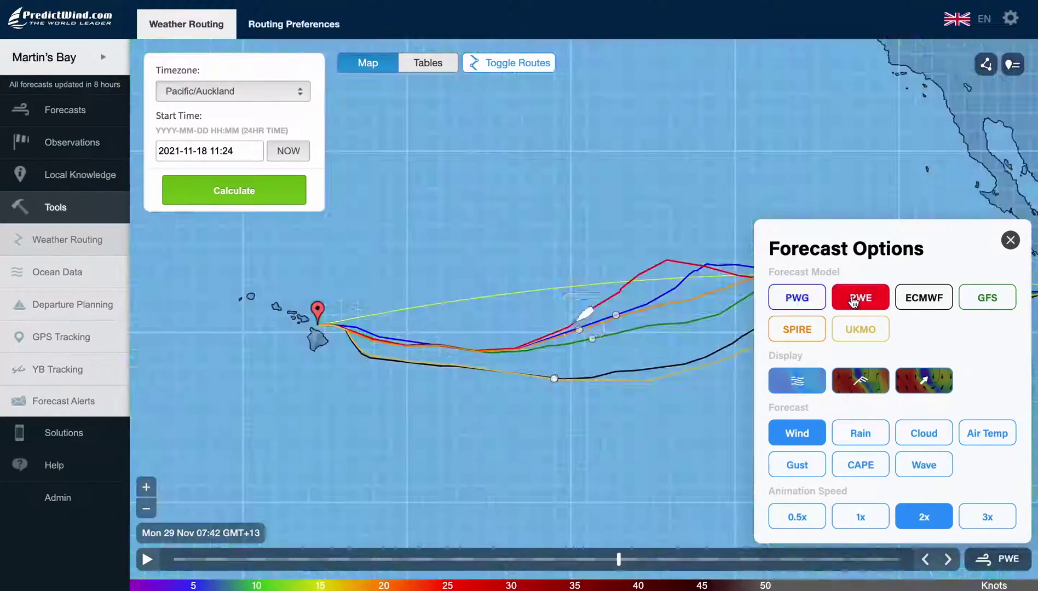
click(986, 297)
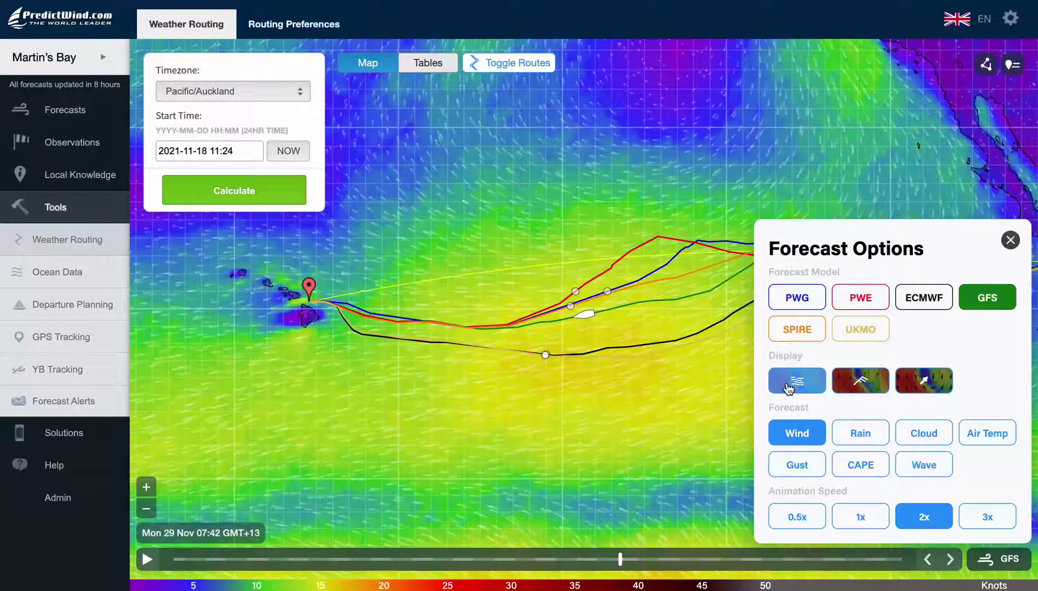
Try wind shown as barbs with isobars and as arrows, then return to animated streaks.
click(848, 385)
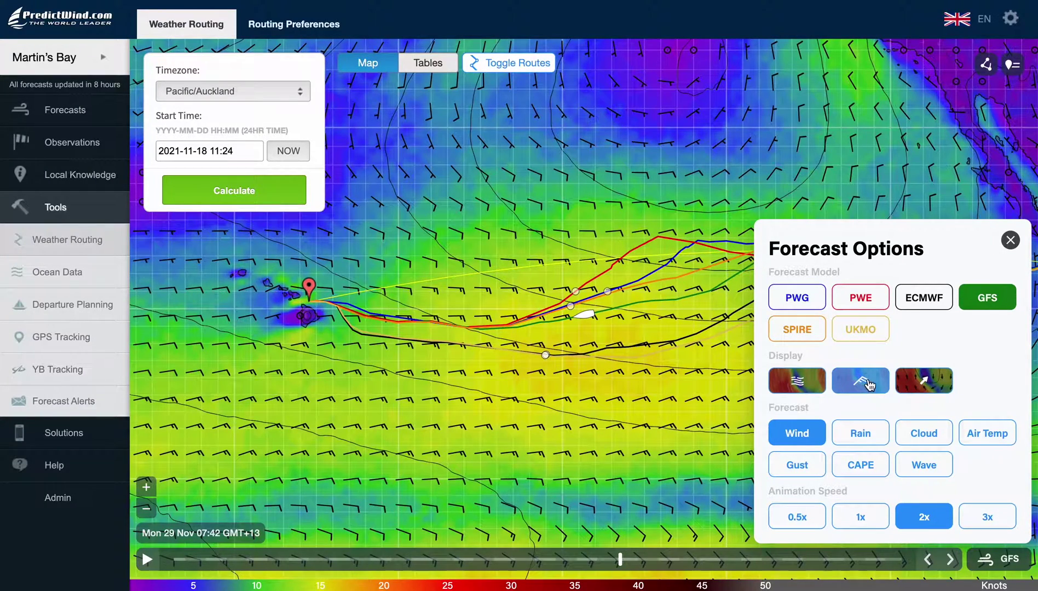
click(924, 386)
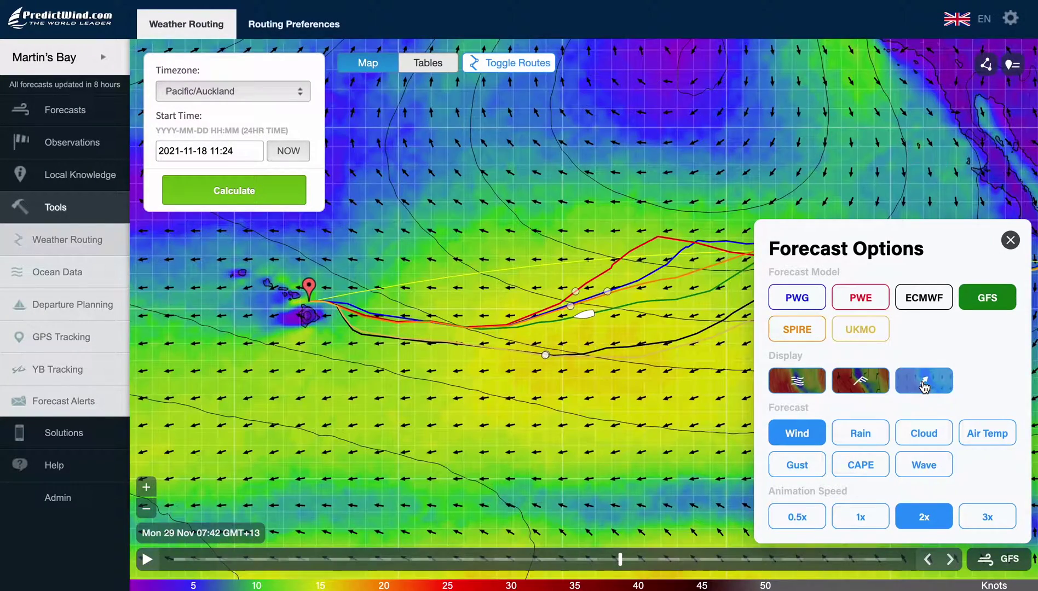
click(797, 382)
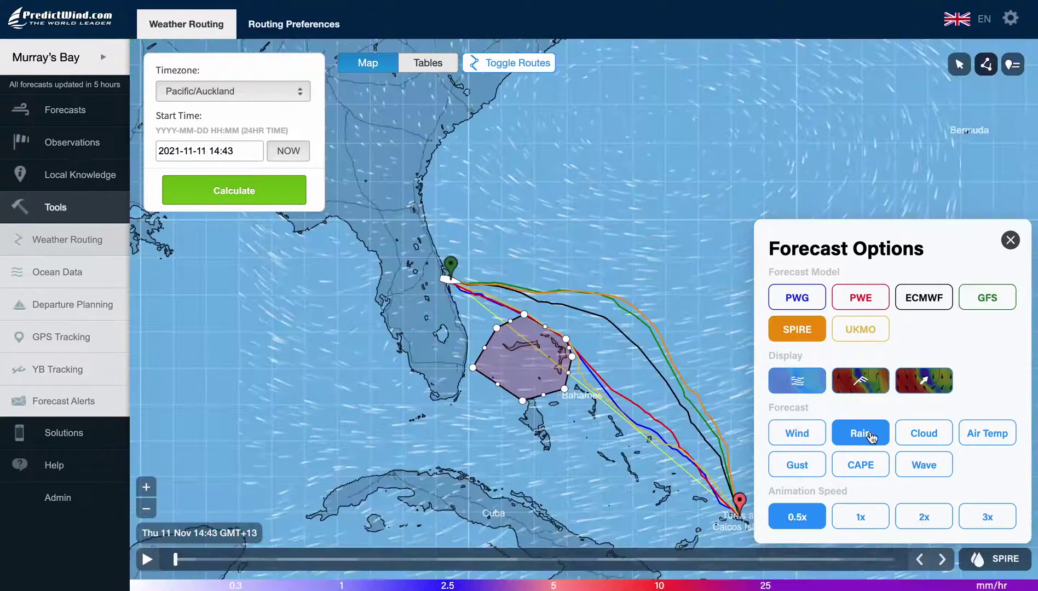
Cycle through the forecast layers and leave the wave forecast in metres showing, at 1x animation speed.
click(913, 437)
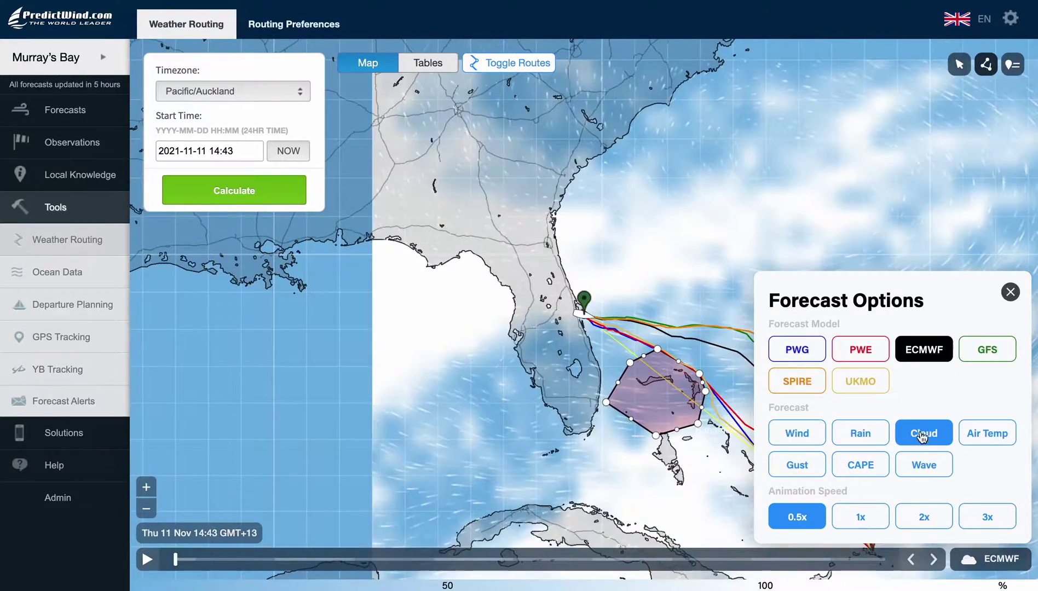
click(986, 433)
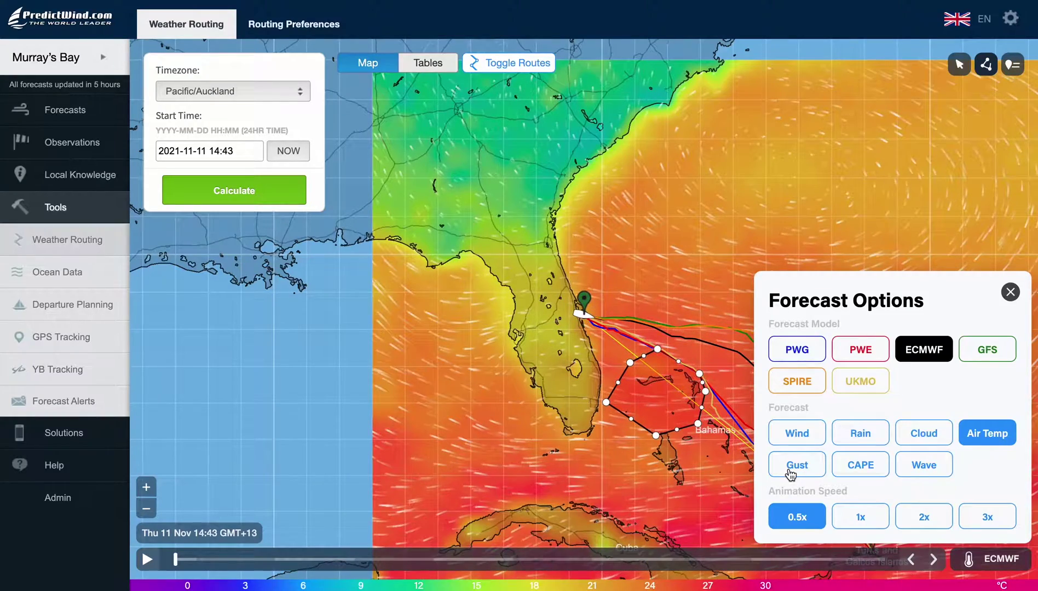
click(790, 467)
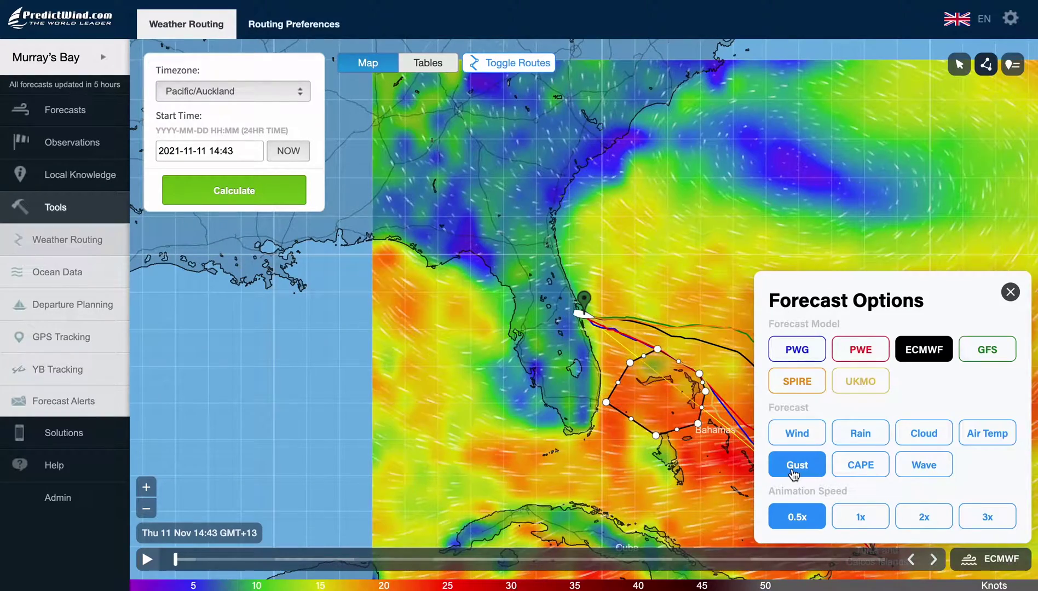
click(857, 468)
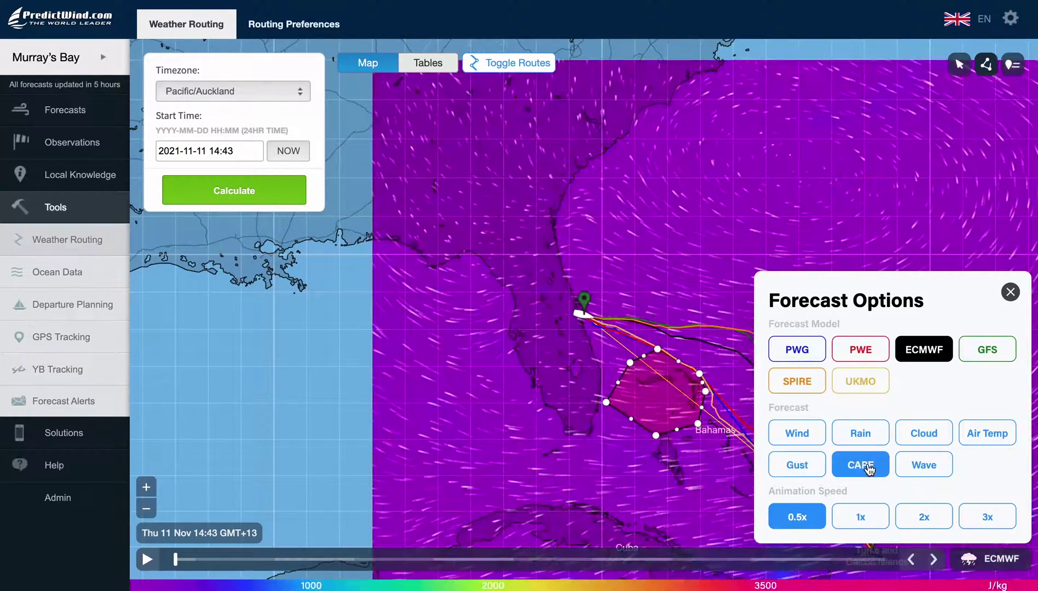
click(925, 464)
click(860, 530)
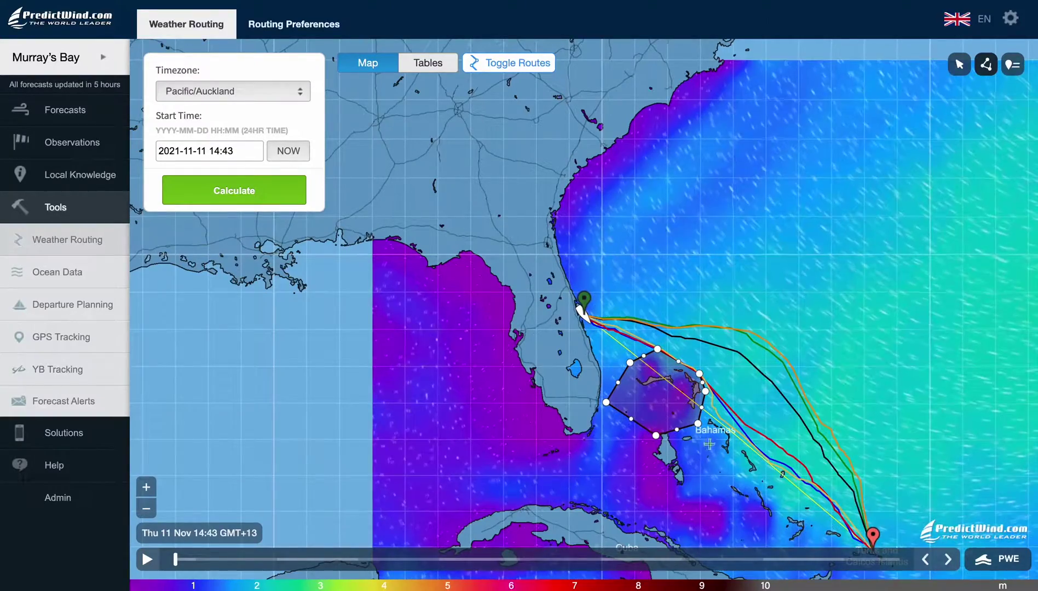
Play and pause the forecast animation, then hide the GFS route from the map.
click(1007, 559)
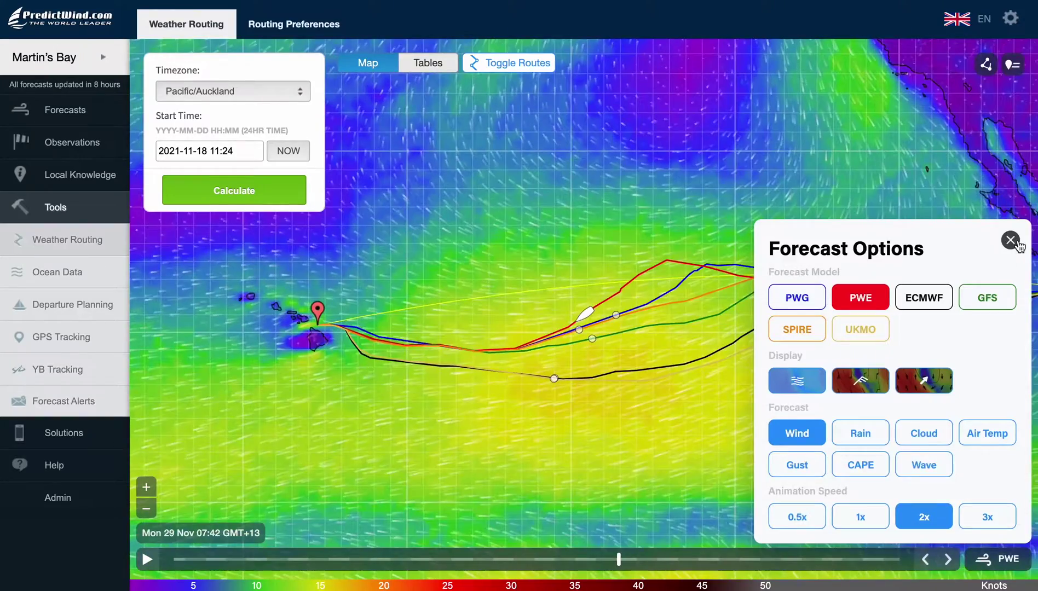
click(1008, 239)
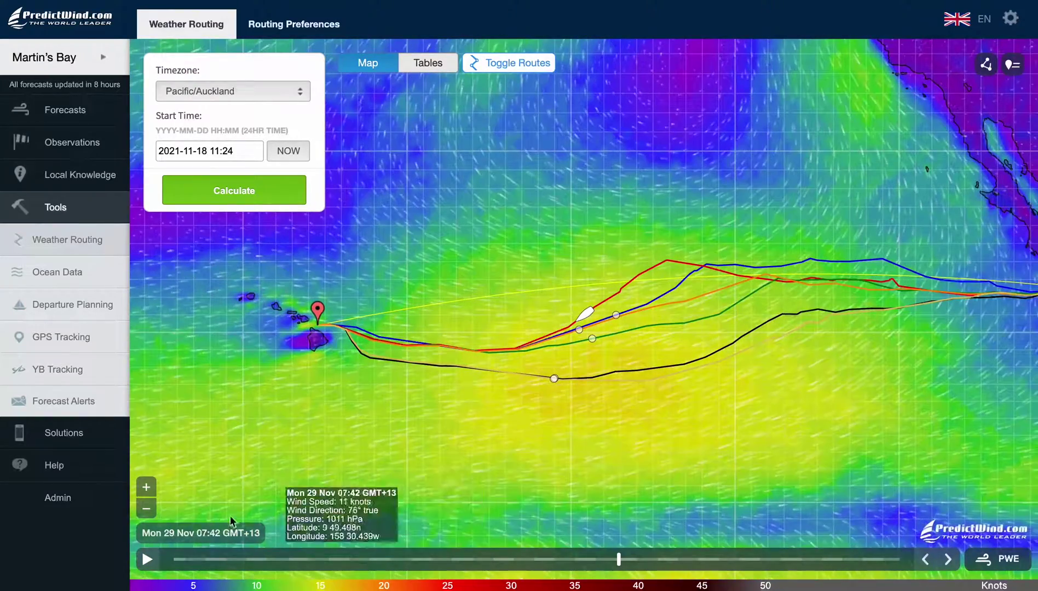
click(147, 559)
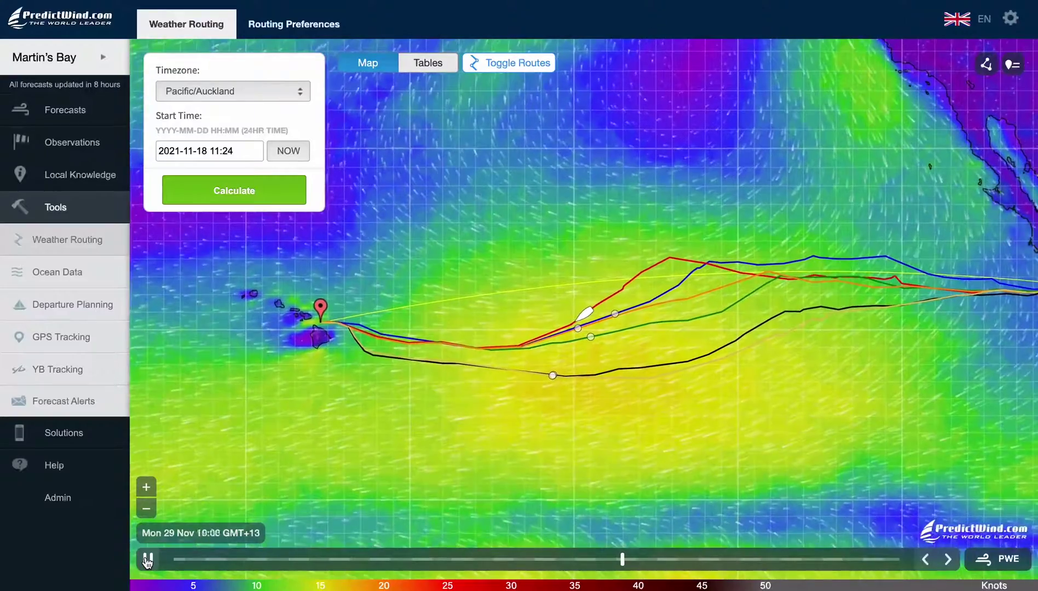
click(147, 559)
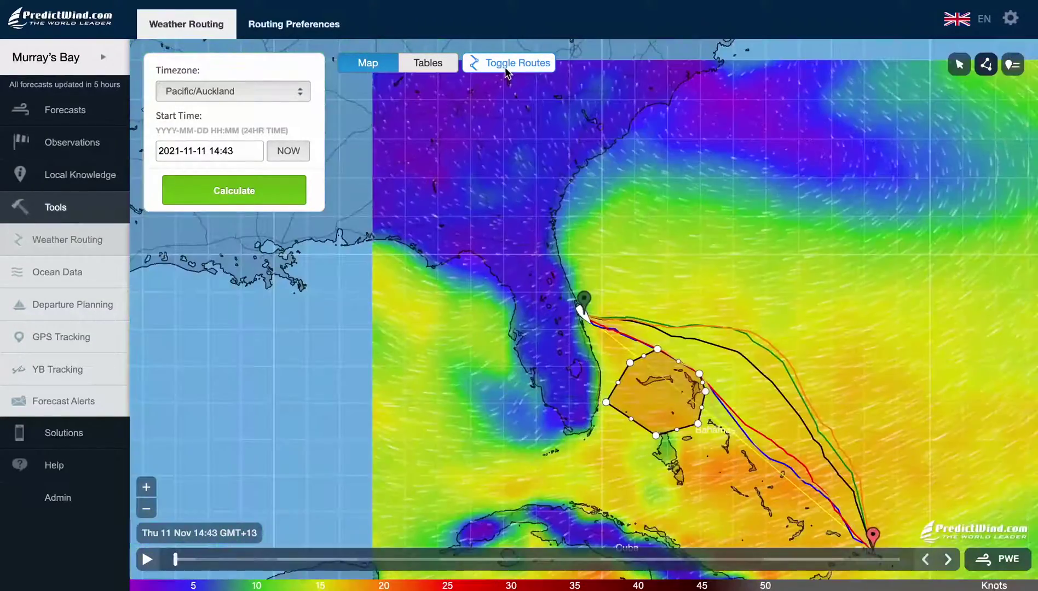
click(504, 64)
click(527, 162)
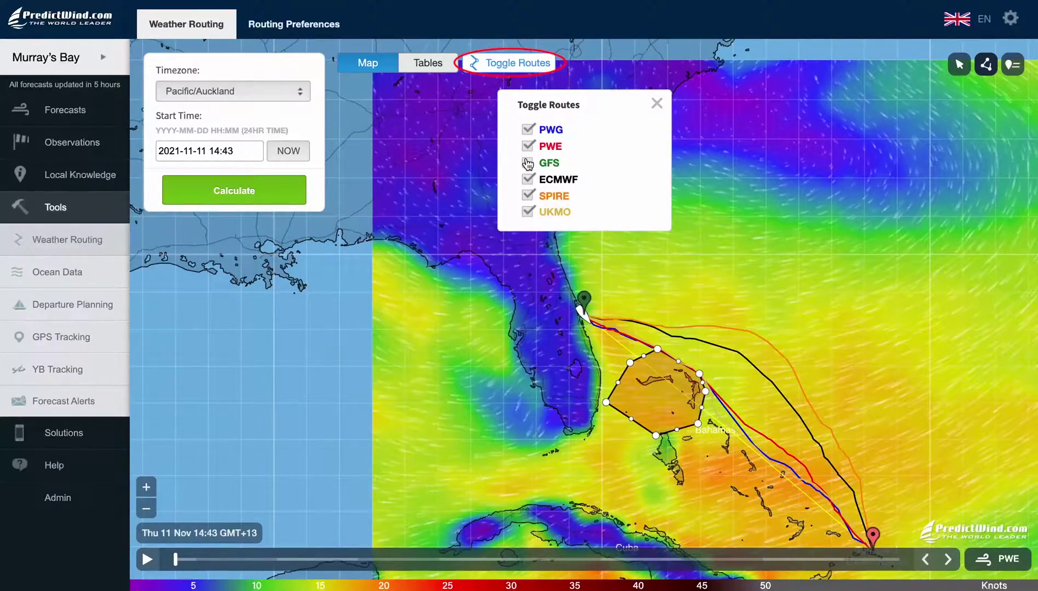
Hide the PWE route so only PWG, ECMWF, SPIRE and UKMO show, then play the animation.
click(528, 196)
click(527, 212)
click(527, 147)
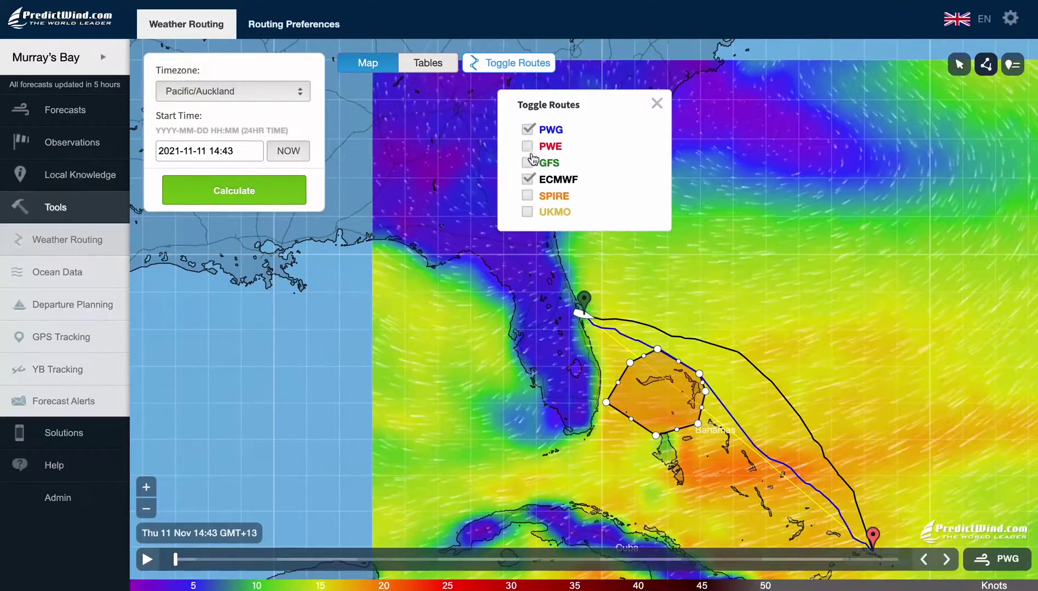
click(528, 195)
click(527, 211)
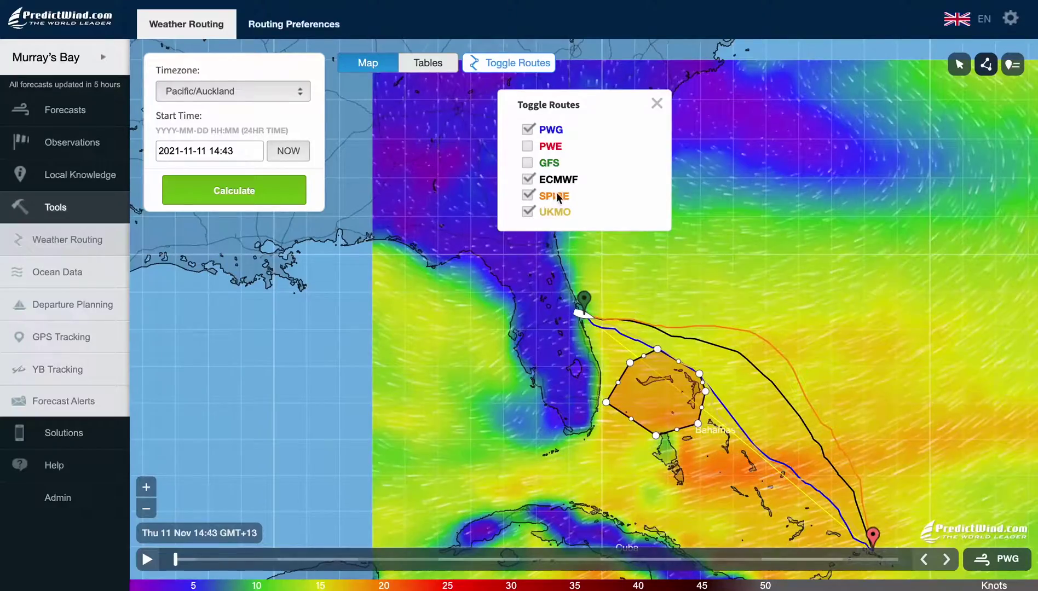
click(656, 104)
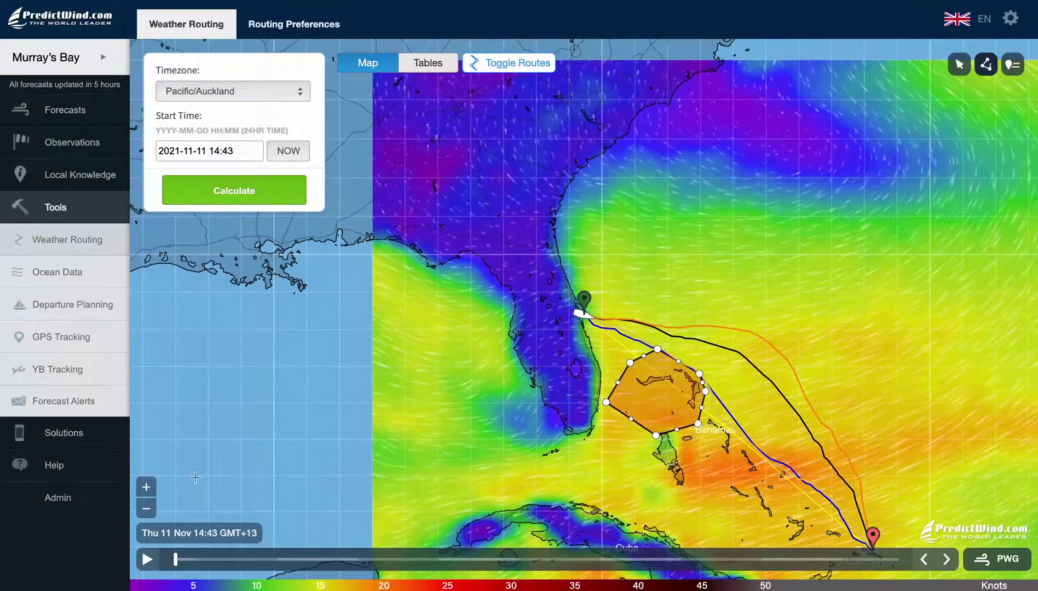
click(147, 559)
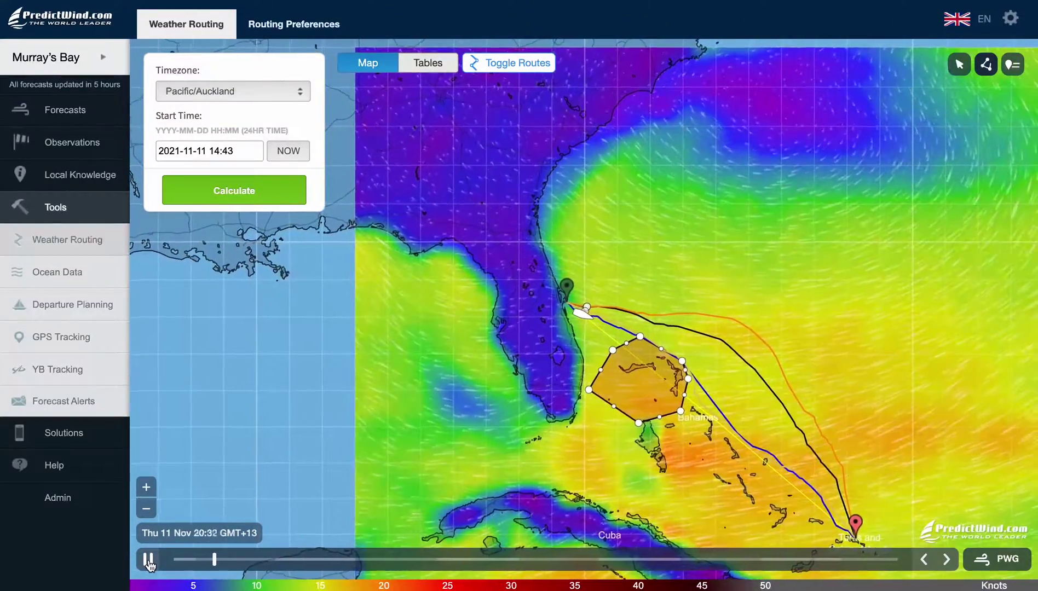
Pause at Fri 12 Nov 14:38 and inspect point weather details on the black ECMWF route.
click(599, 325)
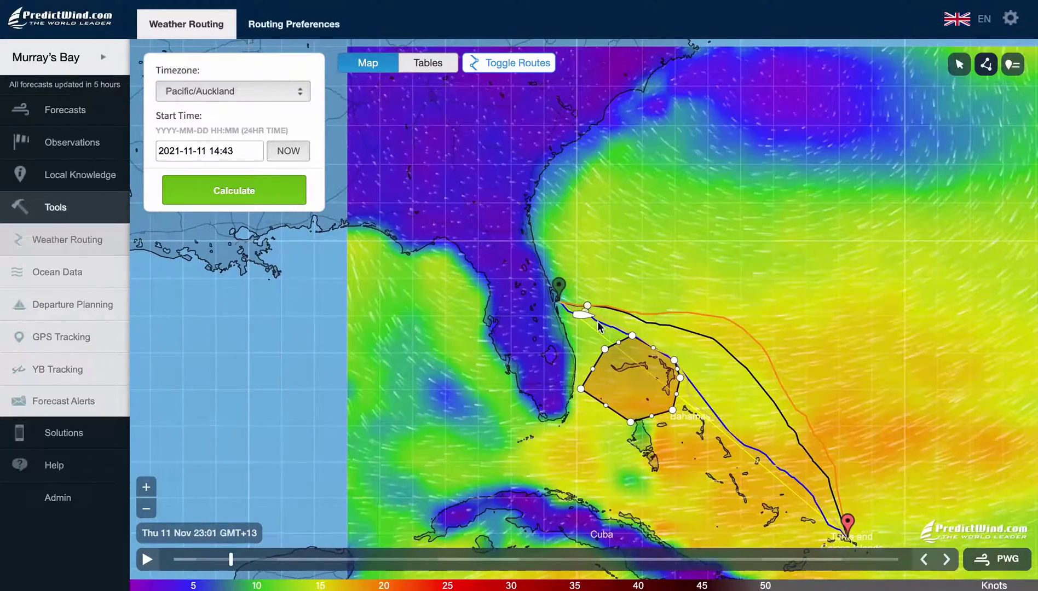
click(640, 323)
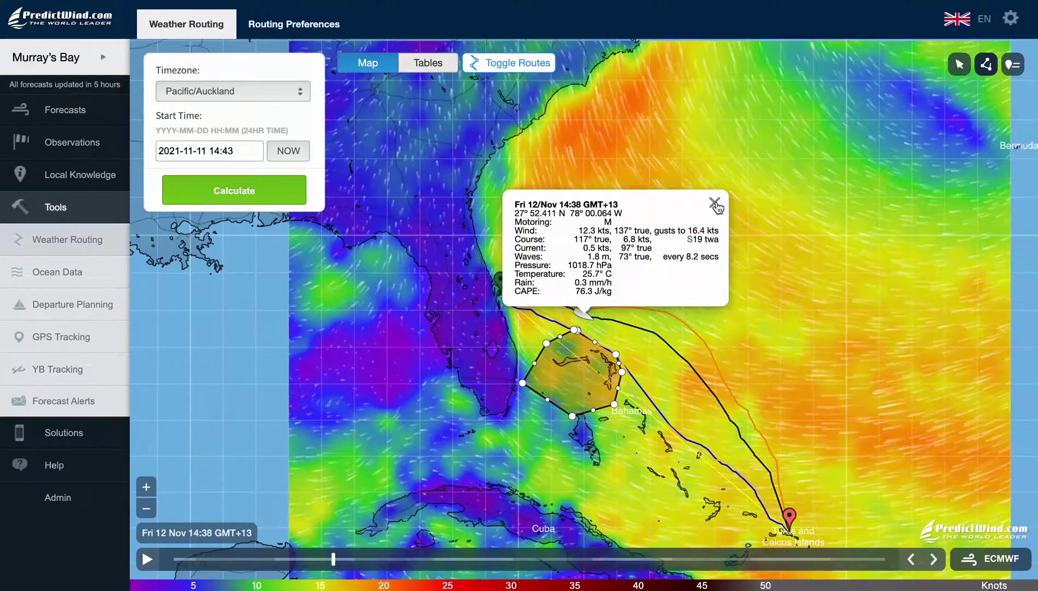
click(714, 204)
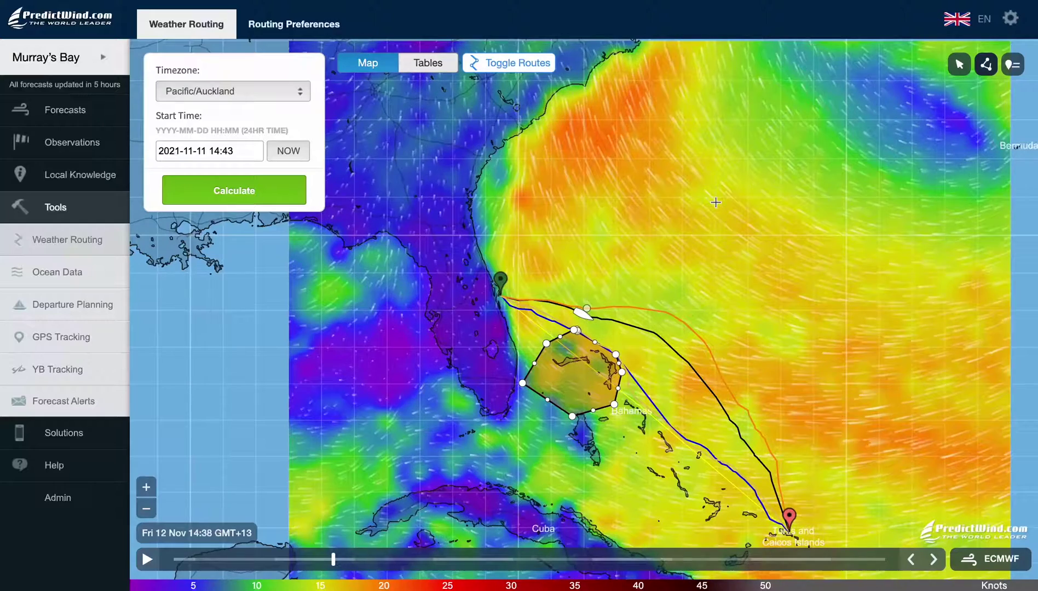
click(427, 68)
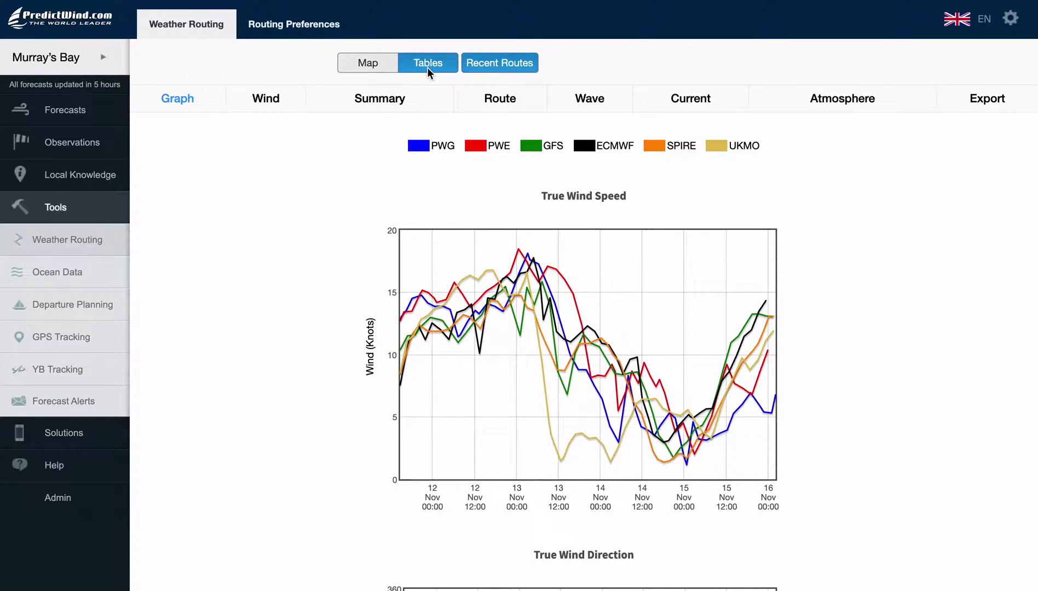
Review the Wind, Summary and Route coordinate comparison tables for each model.
click(262, 101)
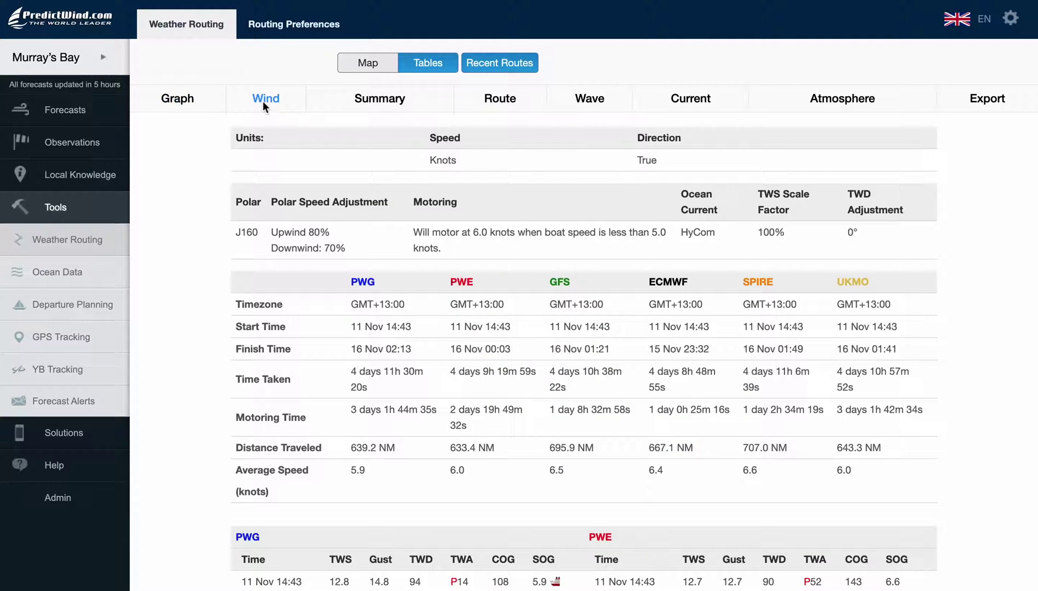
scroll(608, 451, down, 7)
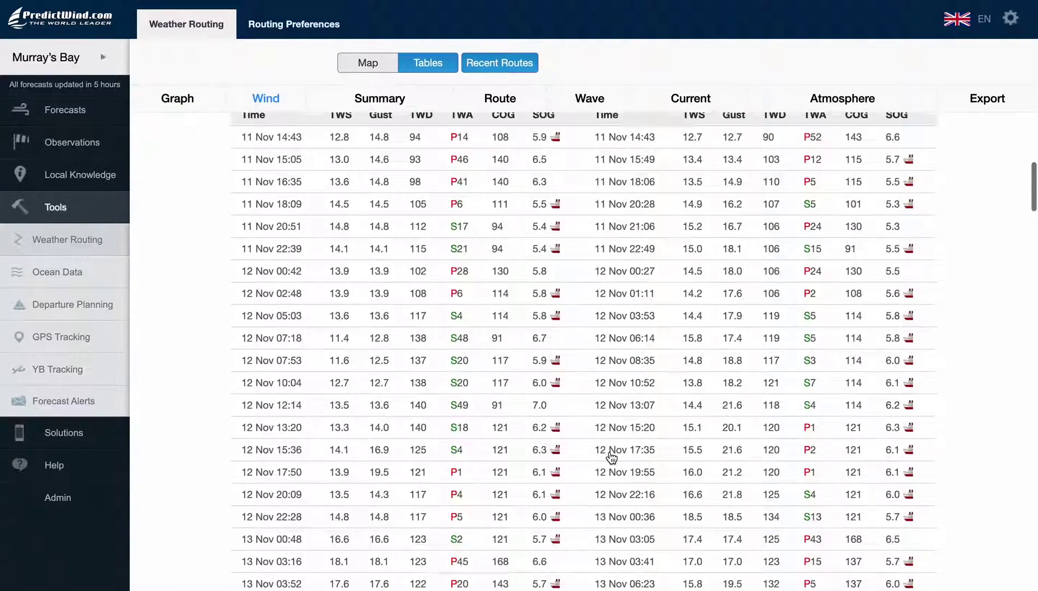
scroll(503, 336, up, 4)
click(383, 99)
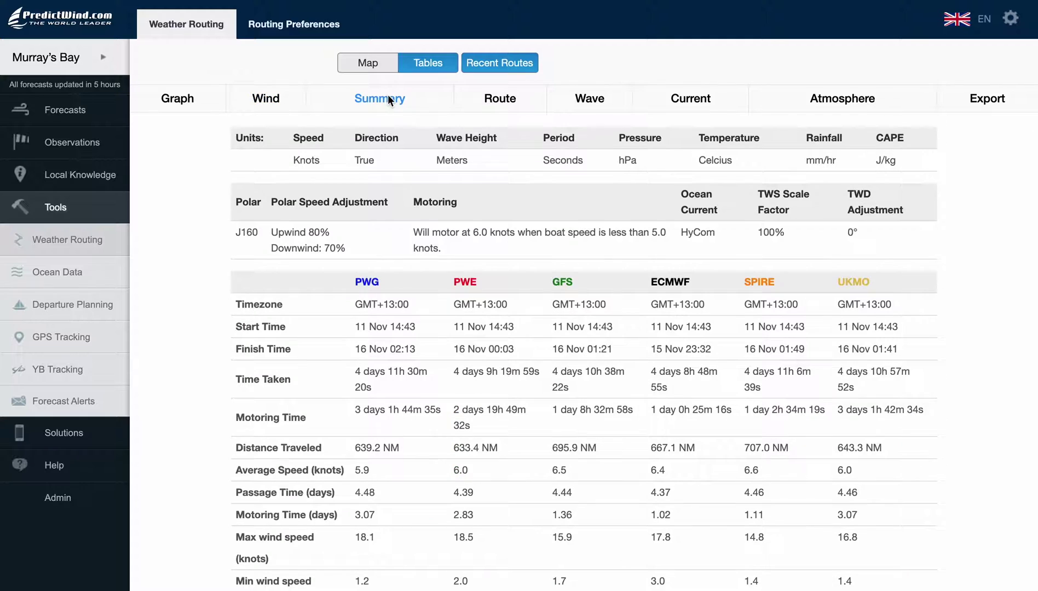
scroll(545, 400, down, 6)
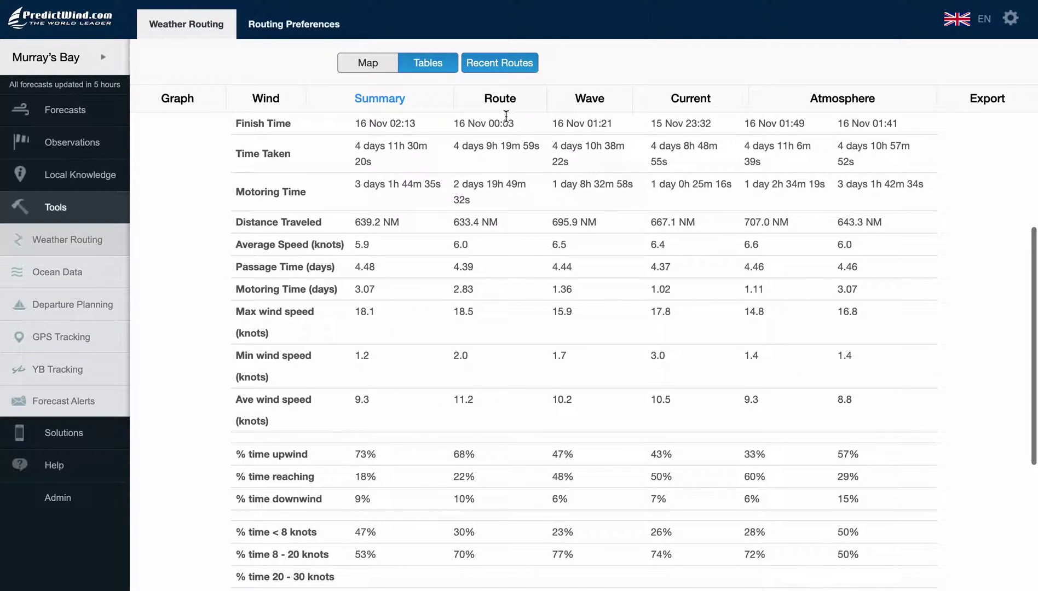
click(502, 105)
Review the Wave, Atmosphere and Current tables and the CSV/GPX/KMZ export options, then return to the map.
click(588, 99)
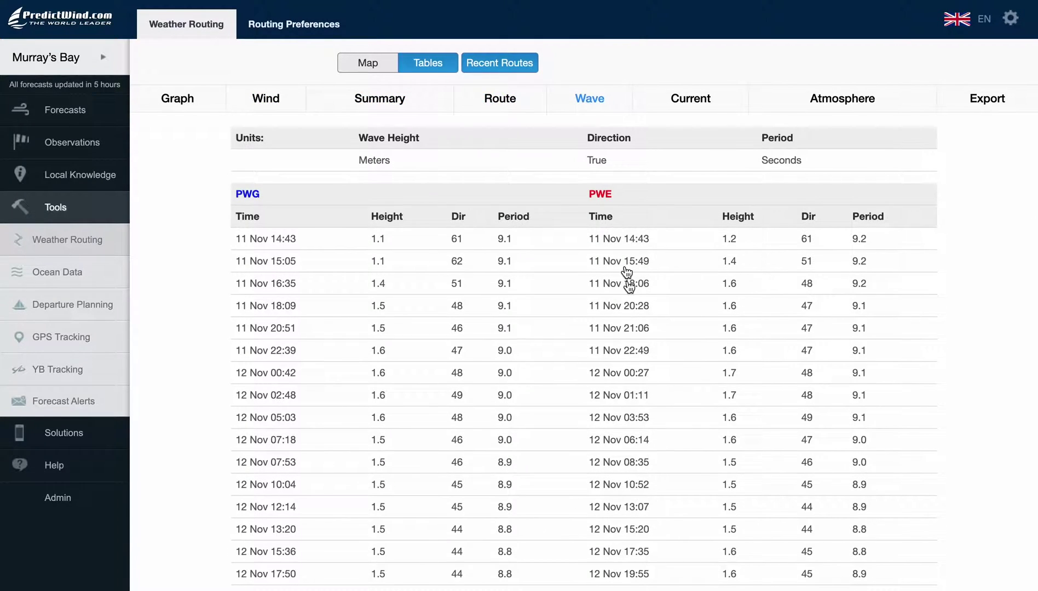
scroll(621, 394, down, 3)
click(833, 97)
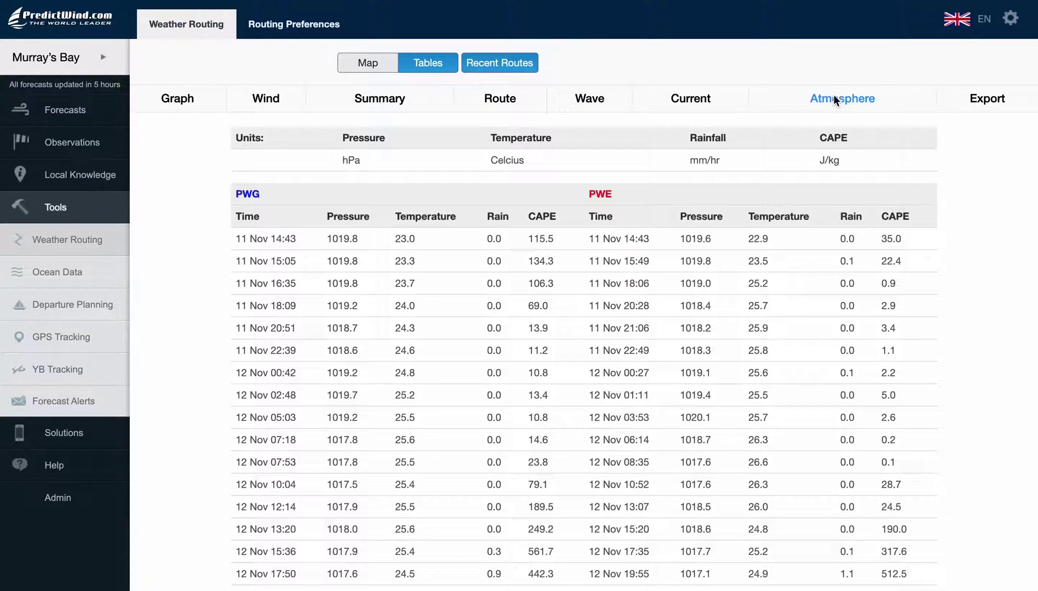
click(679, 98)
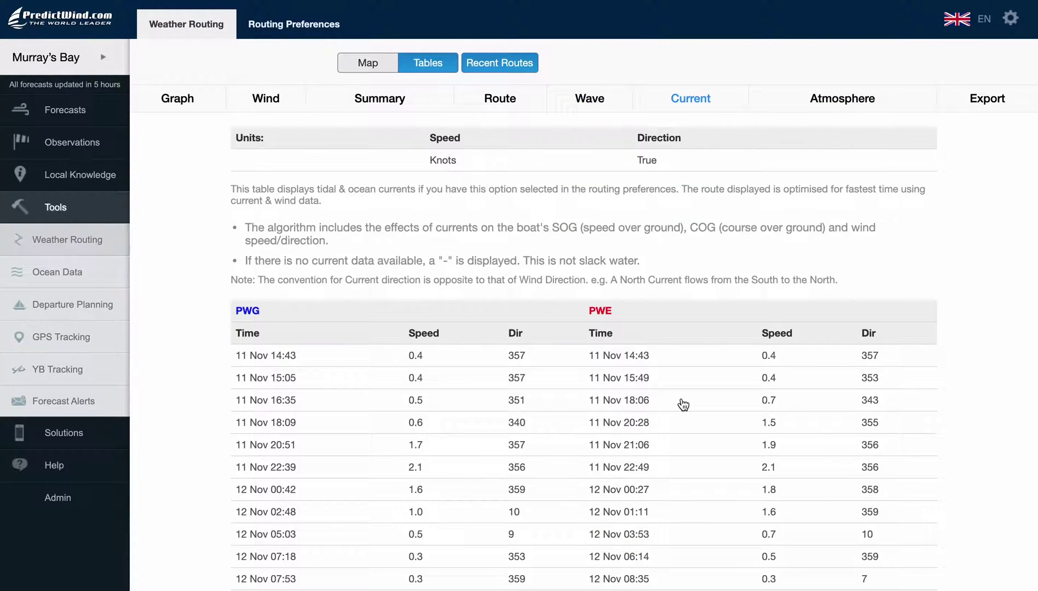
scroll(686, 421, down, 4)
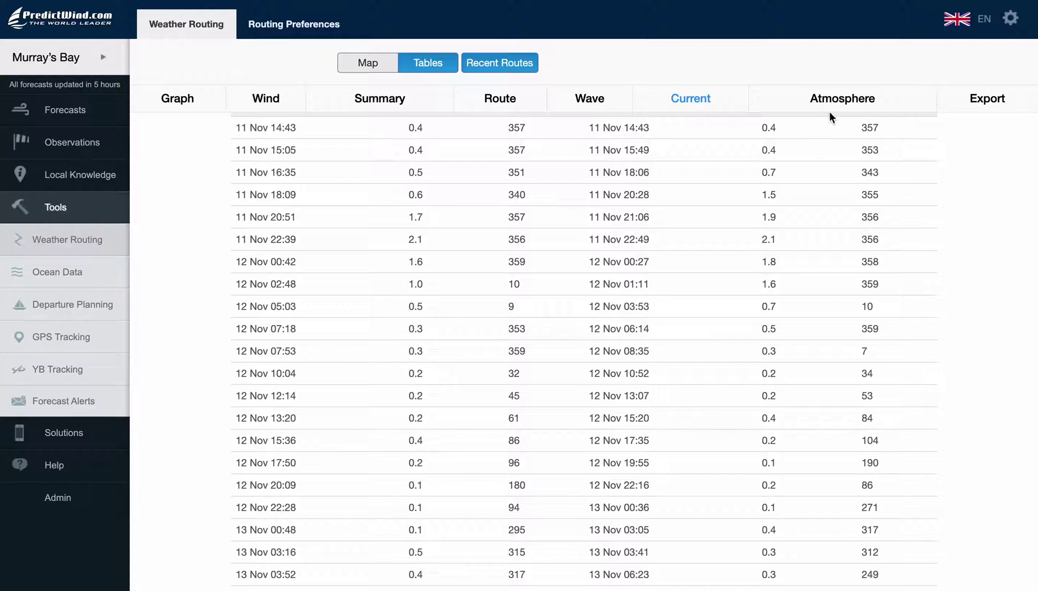
click(1002, 98)
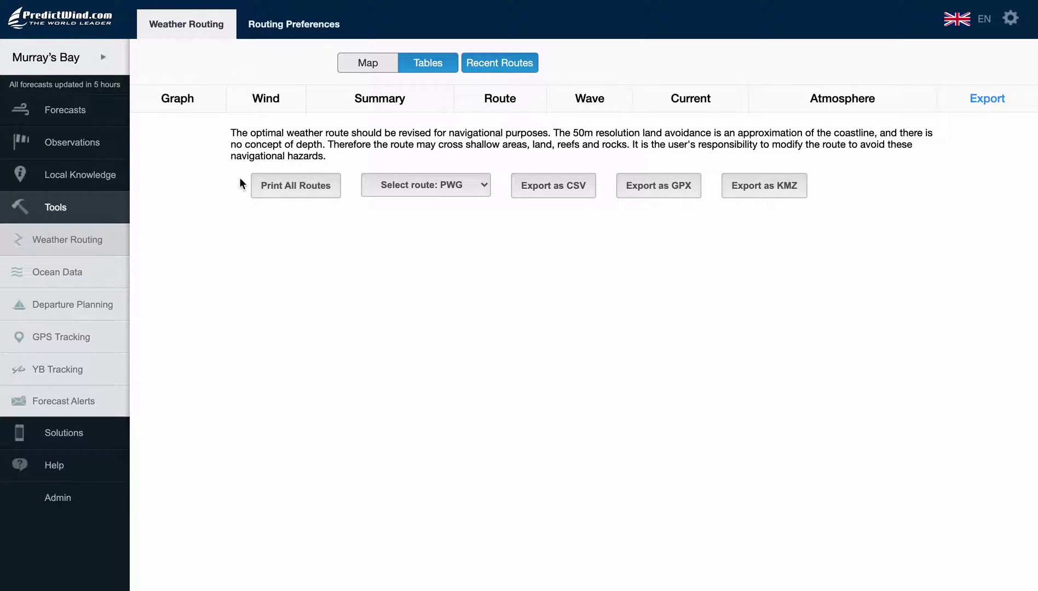
click(367, 63)
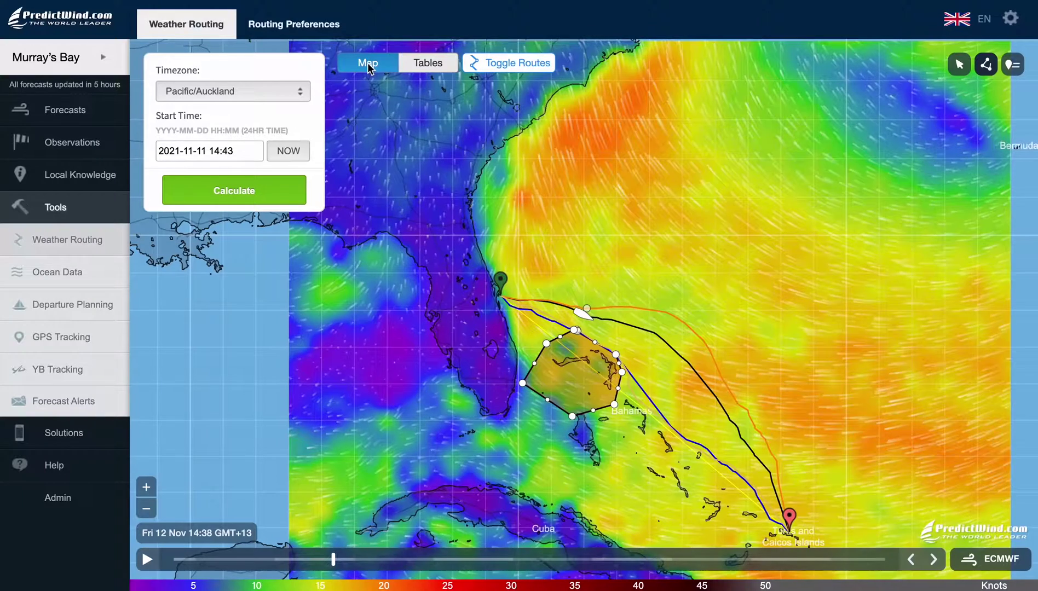